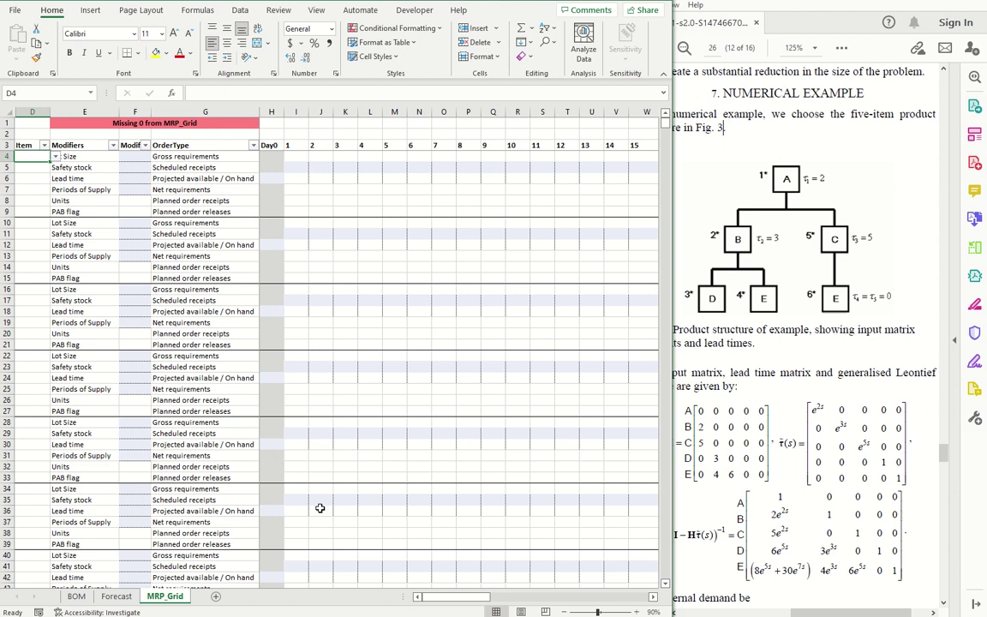
- Fill the Parent Item column of the BOM sheet's table with a, a, b, b and c
click(76, 596)
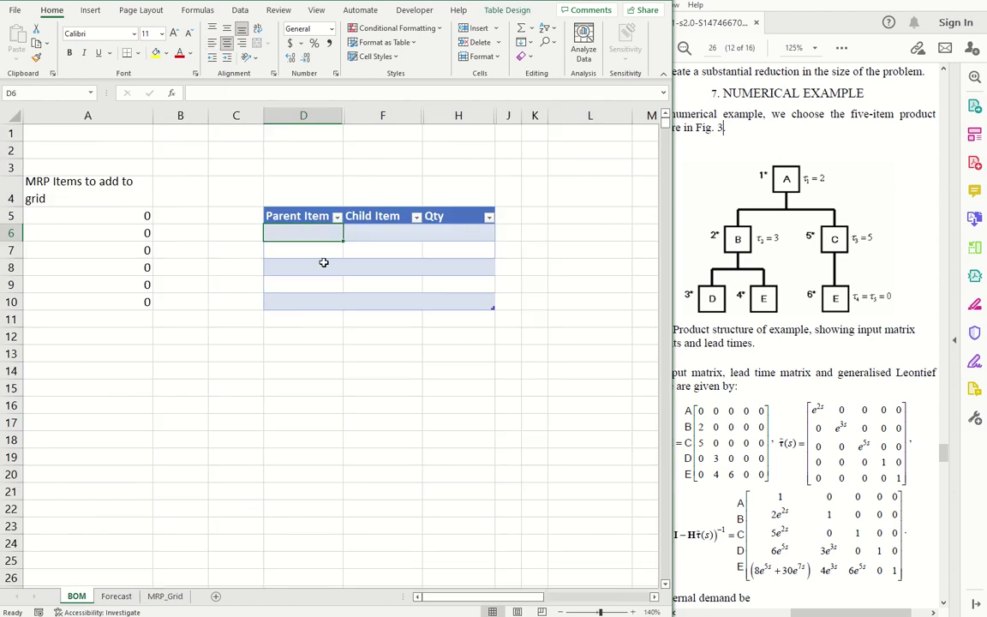
text(a)
key(Return)
text(a)
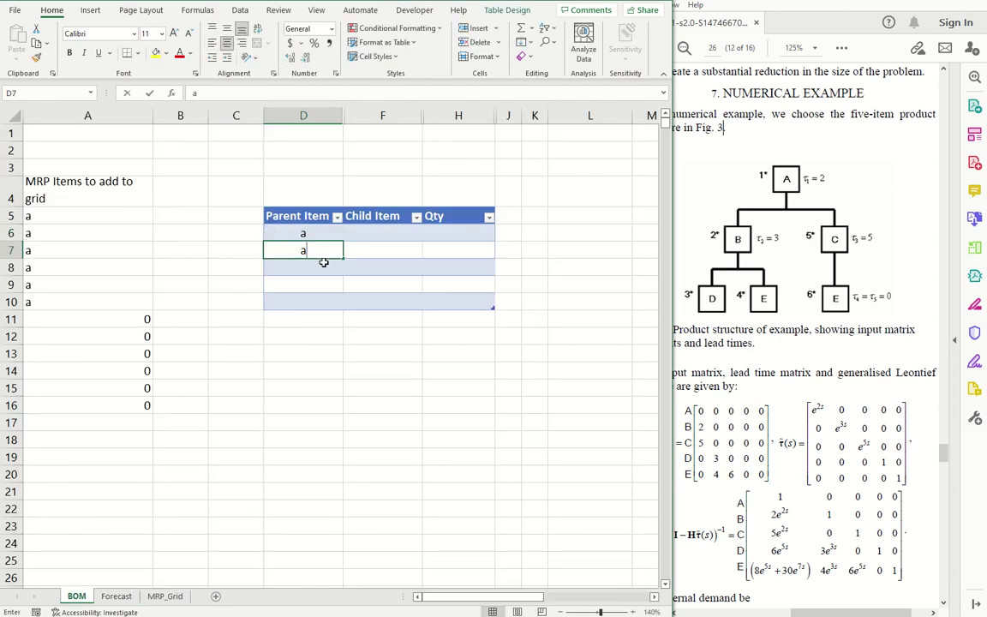
key(Return)
text(b)
key(Return)
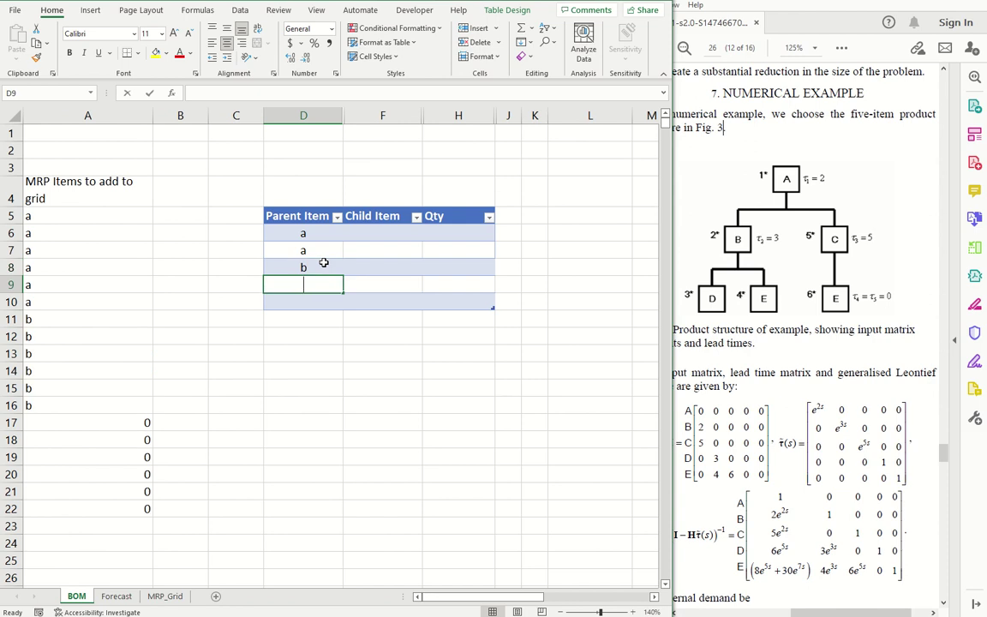
text(b)
key(Return)
text(c)
key(Return)
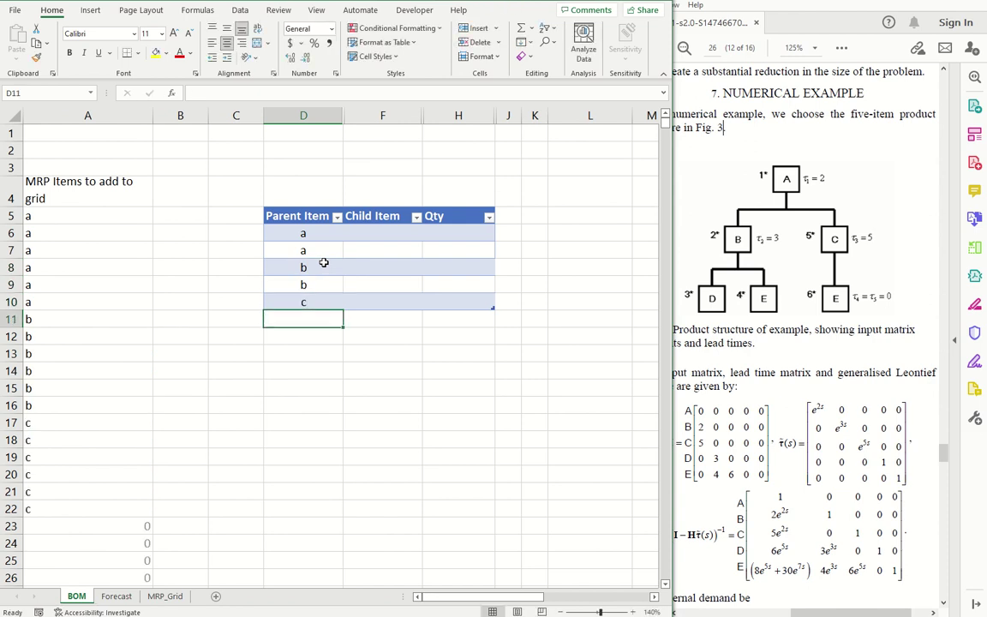
- Fill the Child Item column of the BOM table with b, c, d, e and e
click(388, 236)
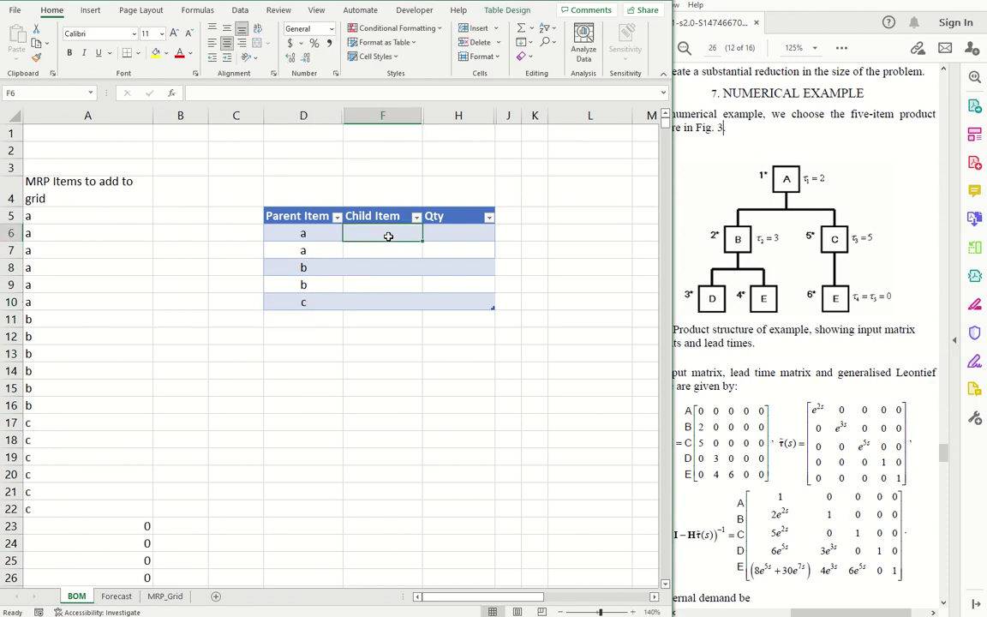
text(b)
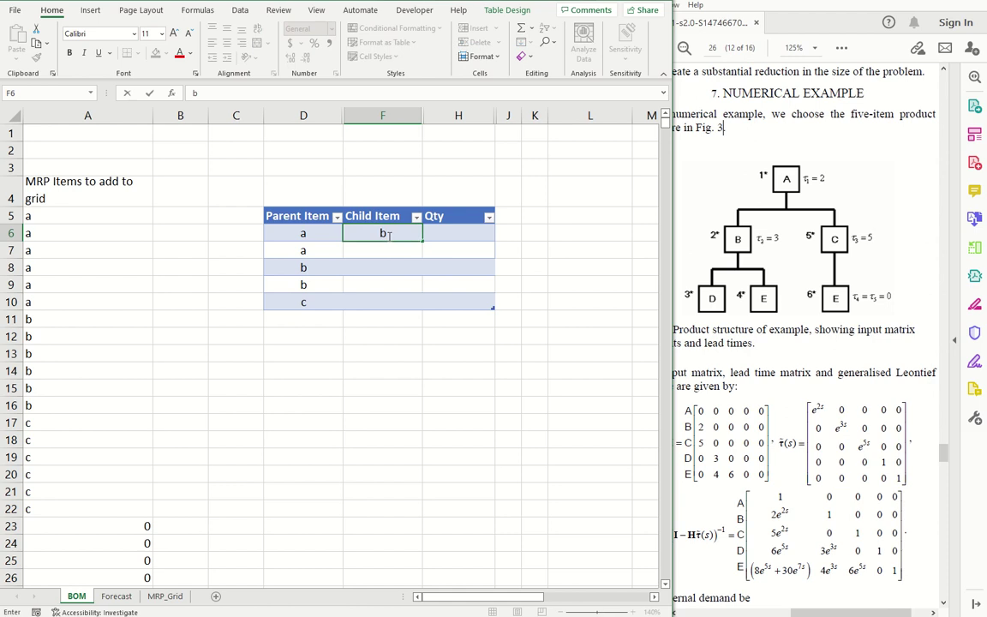
key(Return)
text(c)
key(Return)
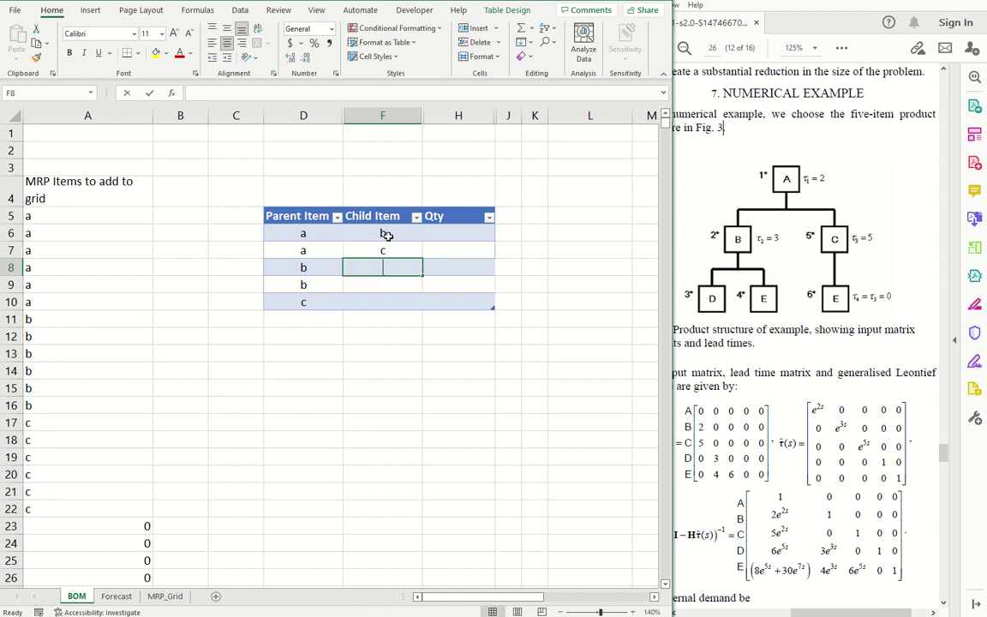
text(d)
key(Return)
text(e)
key(Return)
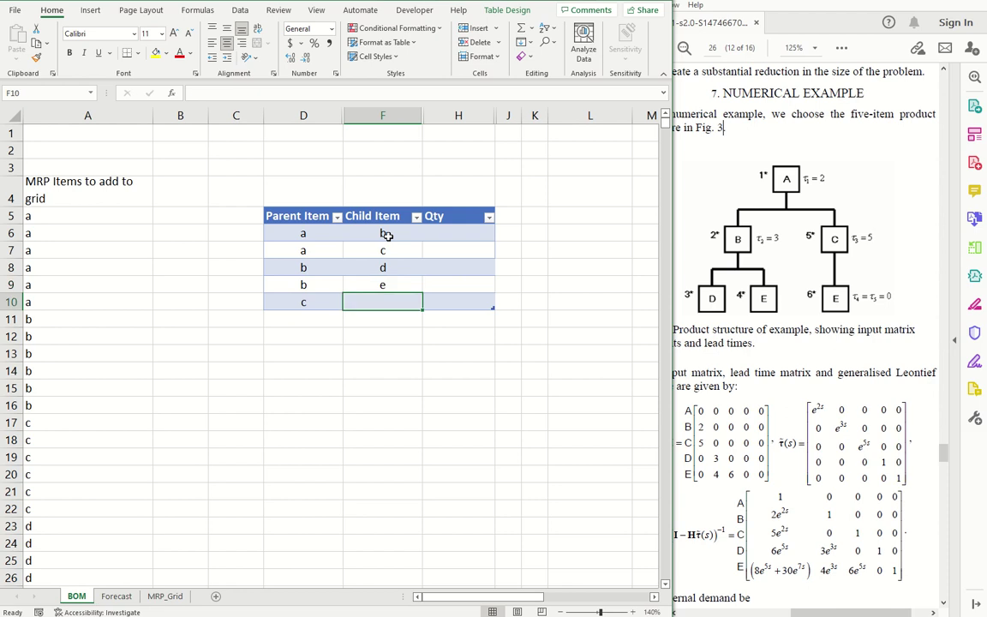
text(e)
key(Return)
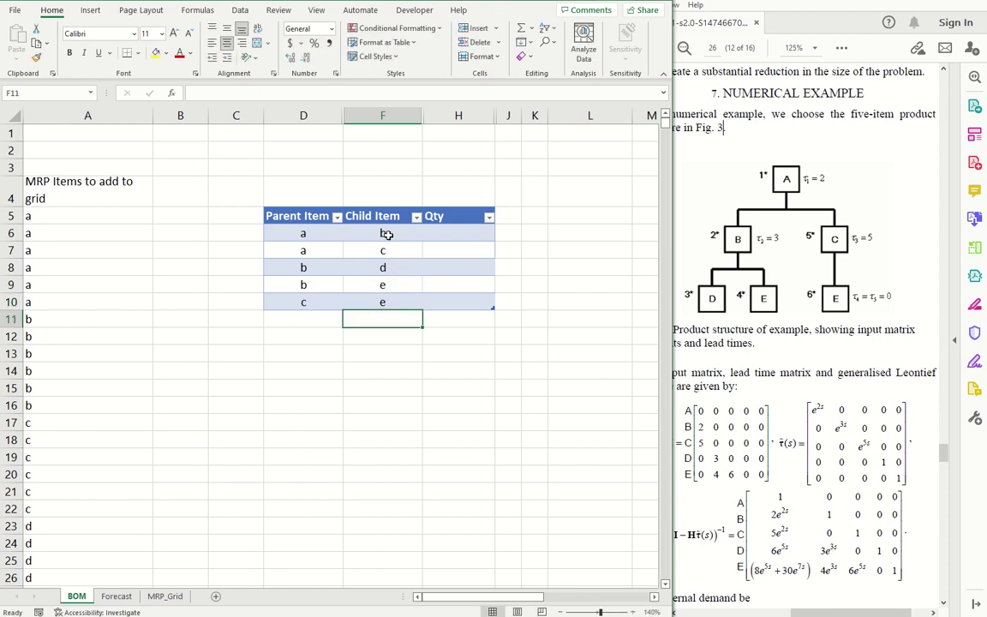
- Enter the quantities 2, 5, 3, 4 and 6 in the Qty column of the BOM table
click(447, 232)
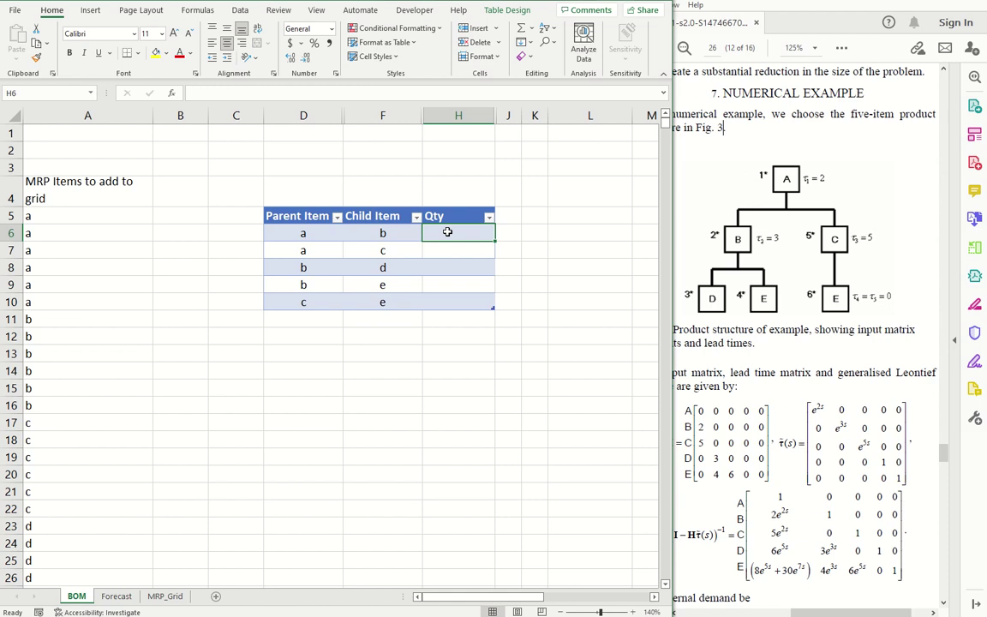
text(2)
key(Return)
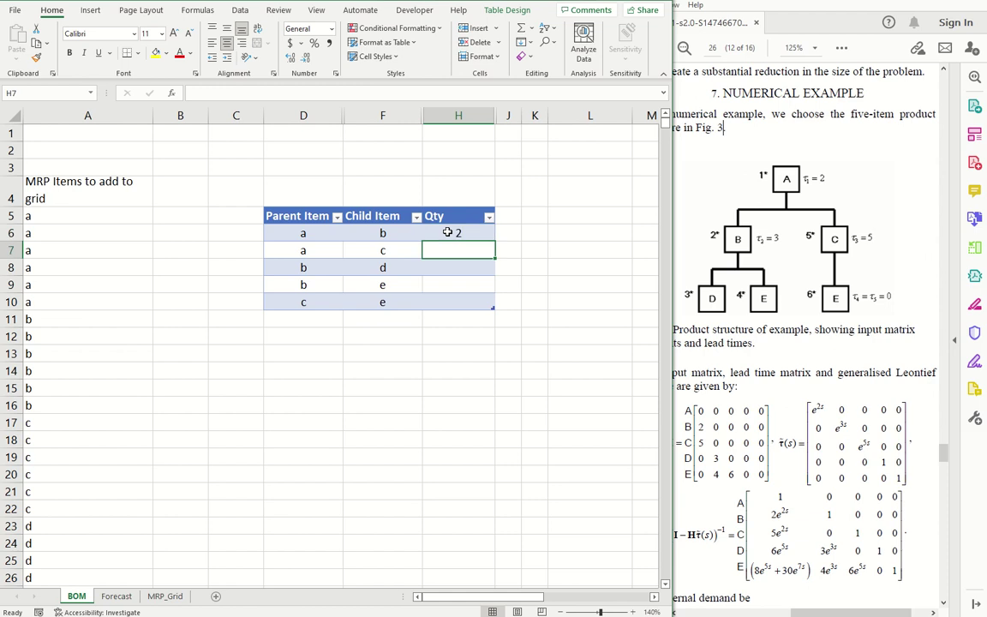
text(5)
key(Return)
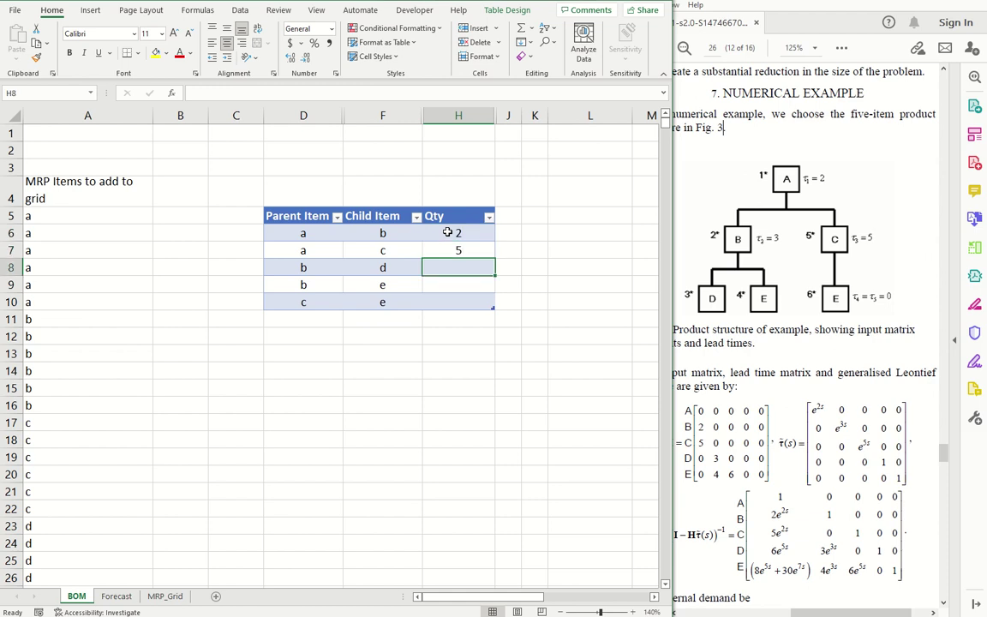
text(3)
key(Return)
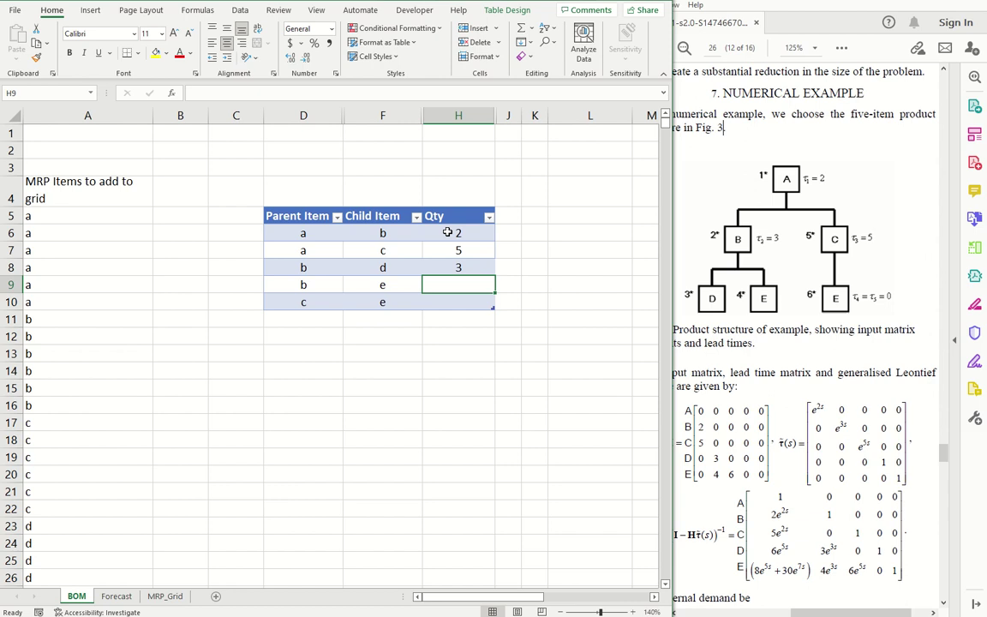
text(4)
key(Return)
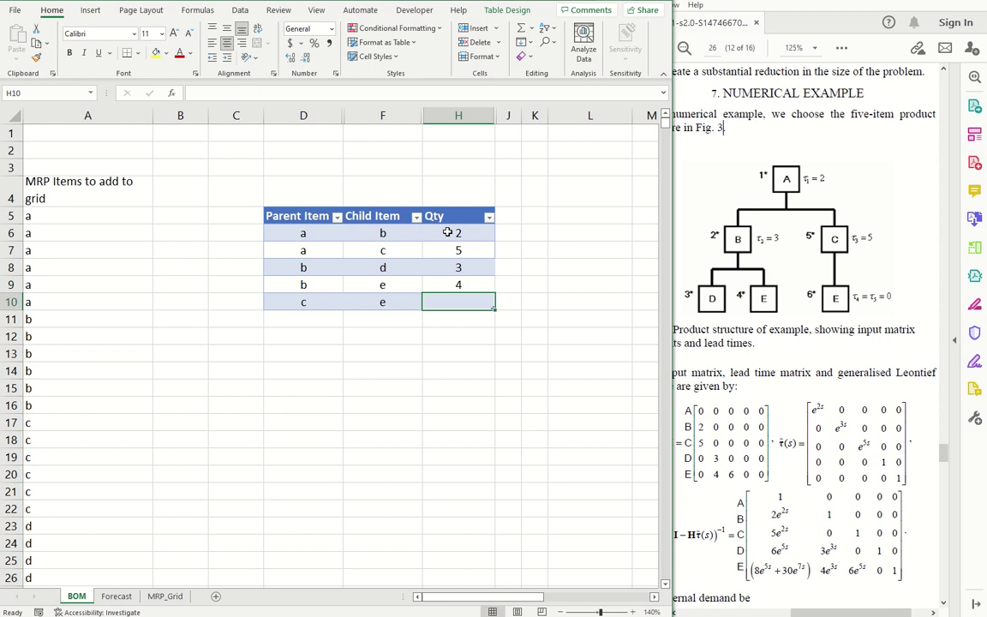
text(6)
key(Return)
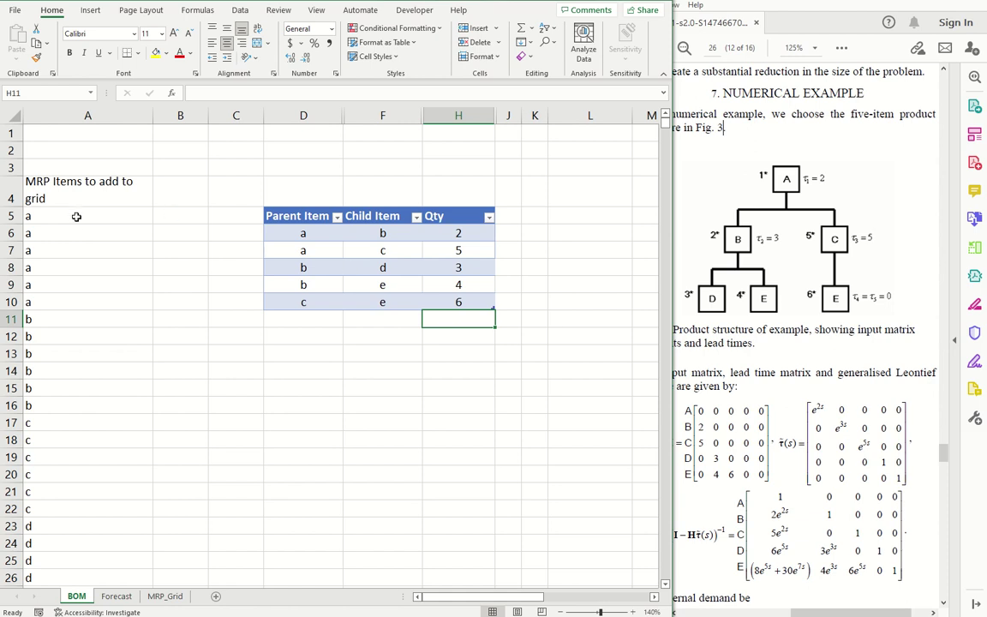
- Copy the list of MRP items to add from the BOM sheet and paste it as values into MRP_Grid's Item column from D4
drag(76, 217, 88, 540)
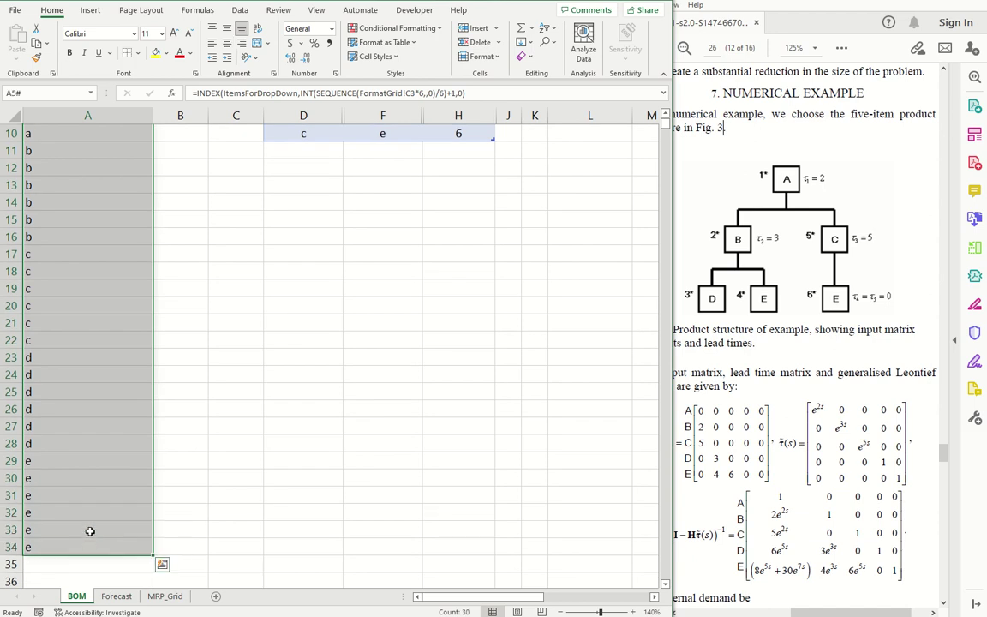
key(ctrl+c)
click(165, 595)
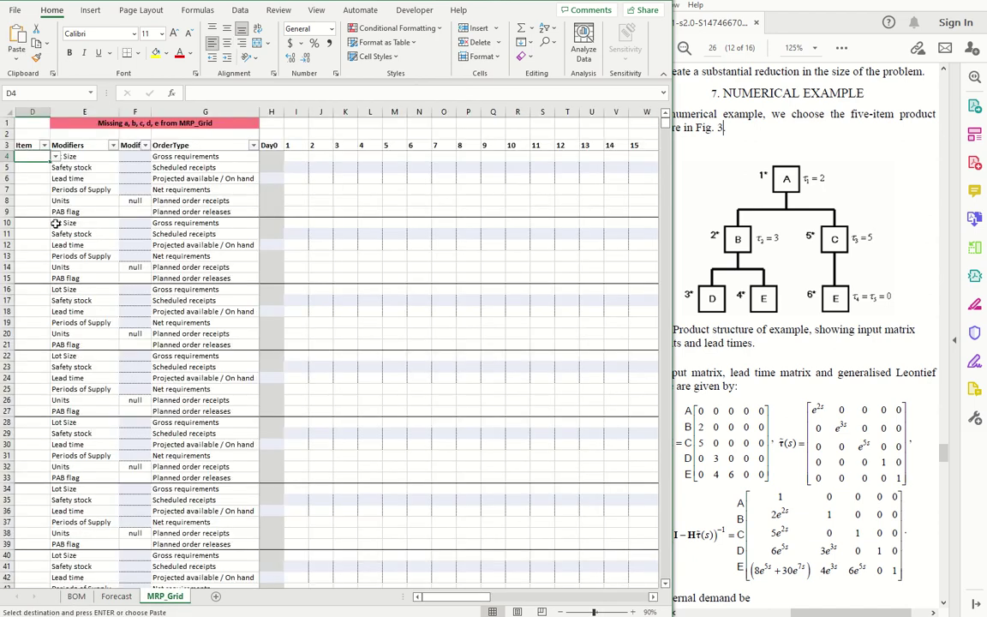
right_click(32, 163)
click(82, 240)
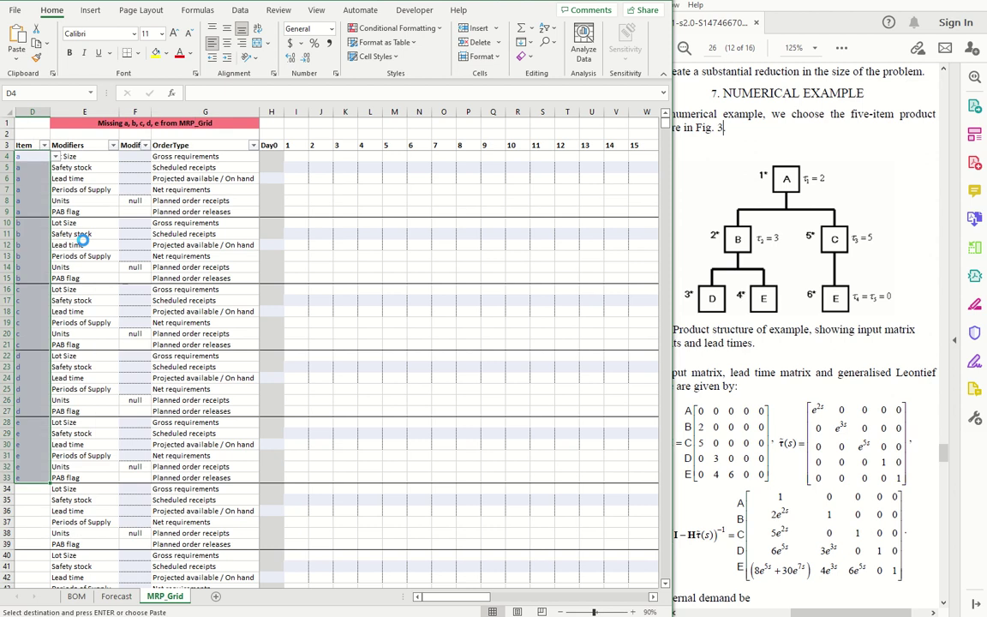
click(40, 156)
click(39, 156)
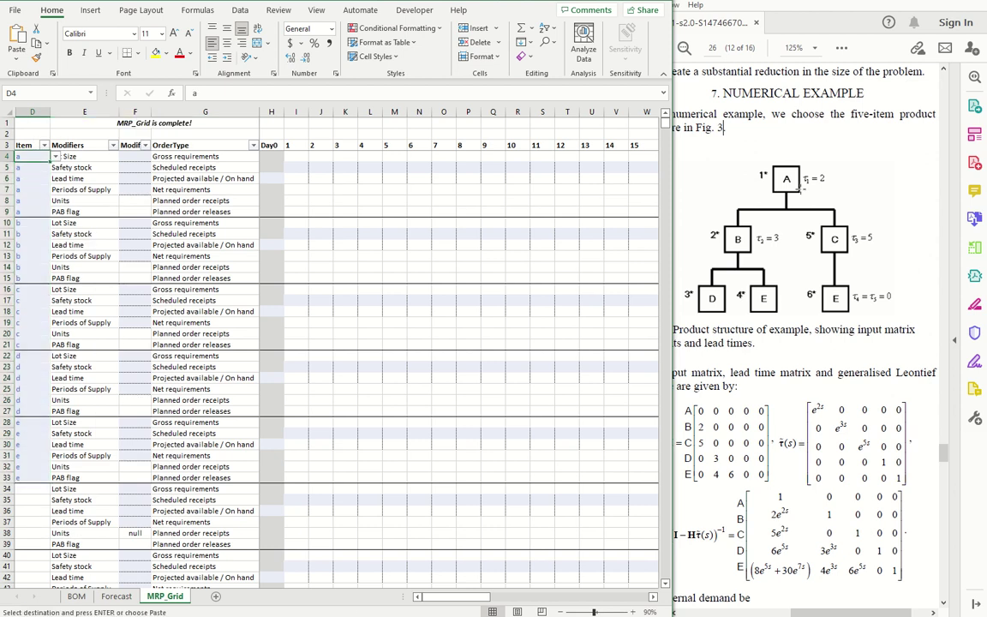
- Set the lead times in MRP_Grid to 2 for item a, 3 for item b and 5 for item c
click(126, 179)
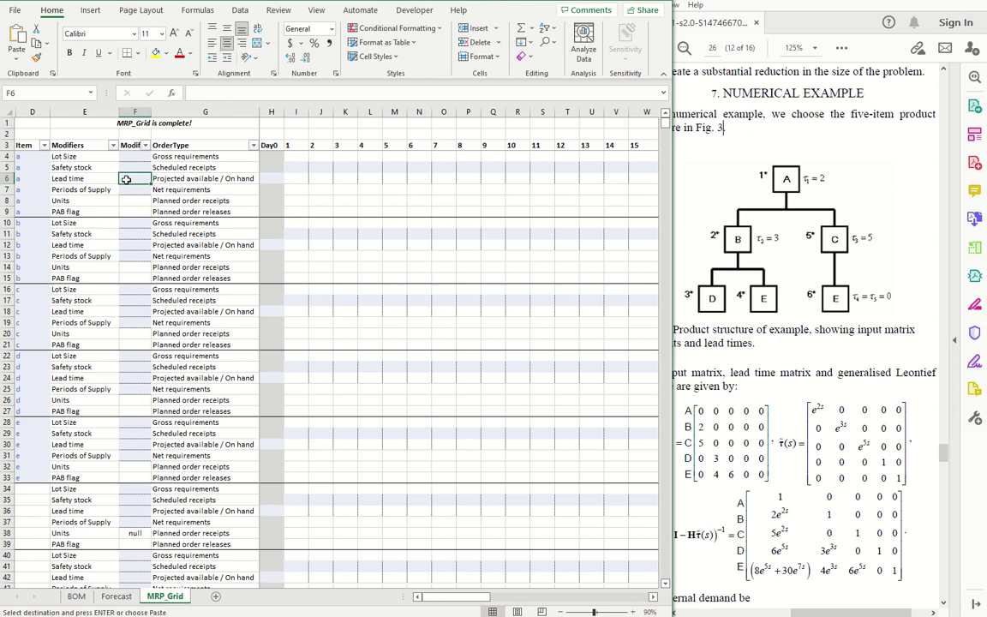
text(2)
click(135, 245)
text(2)
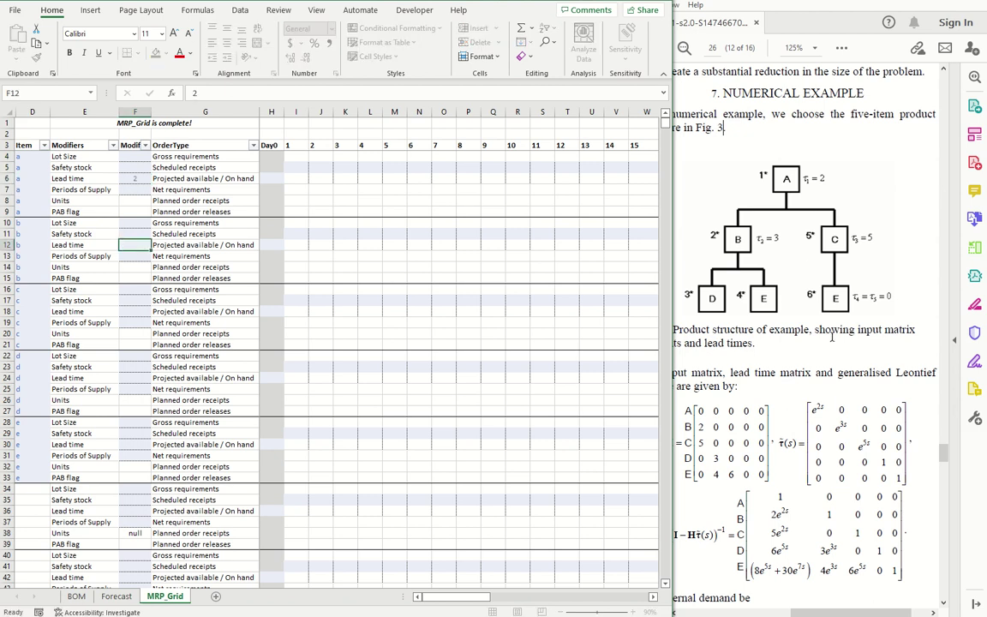
key(Escape)
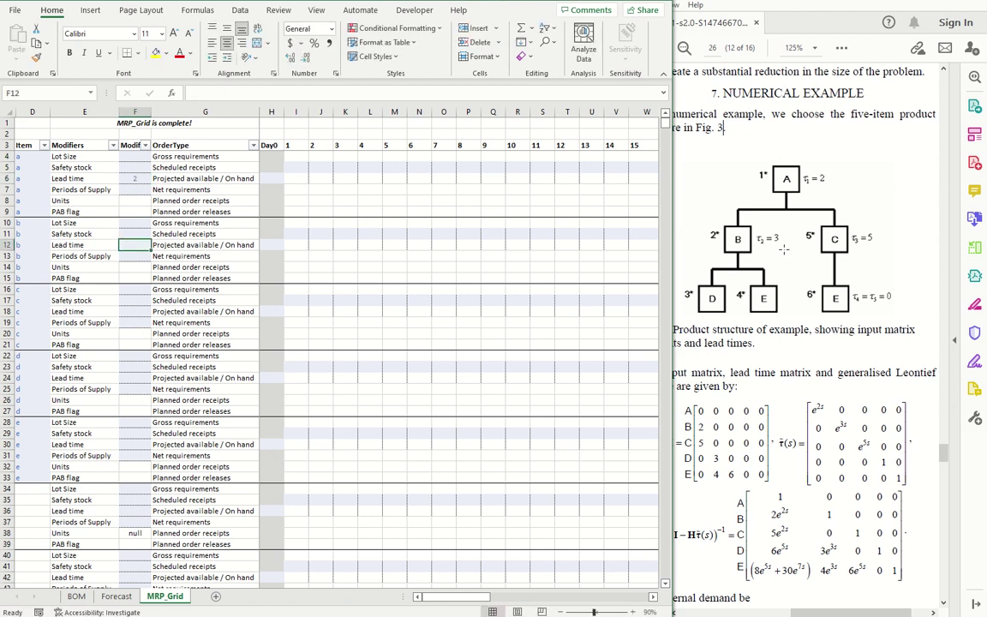
text(3)
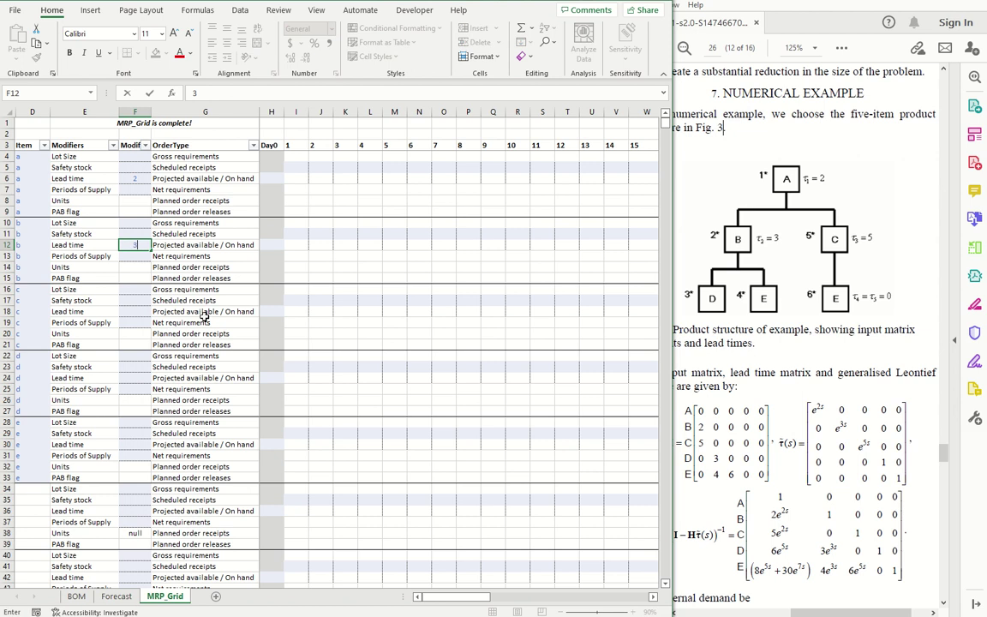
click(137, 310)
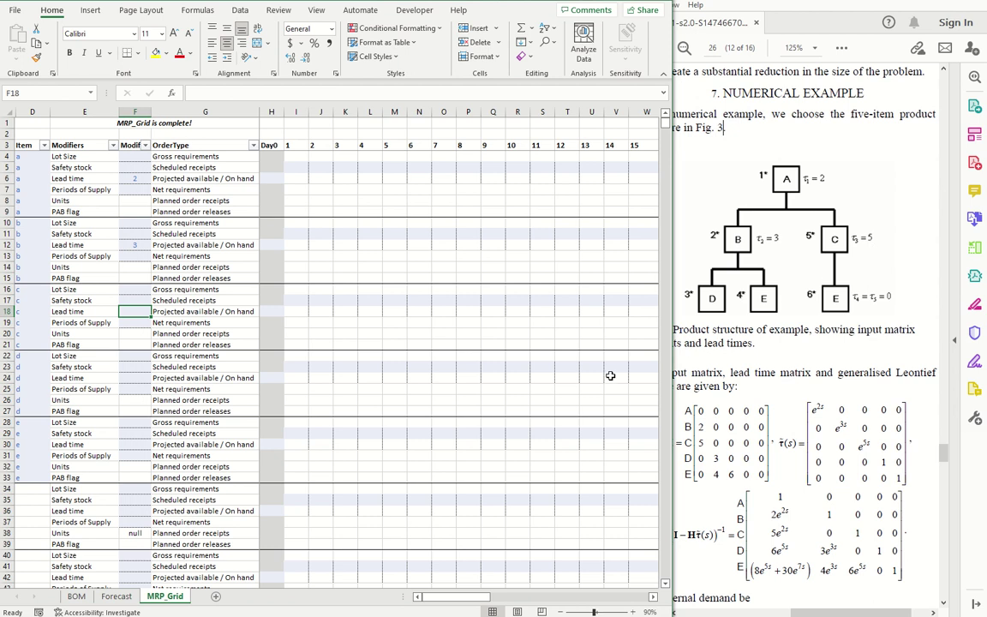
text(5)
click(495, 379)
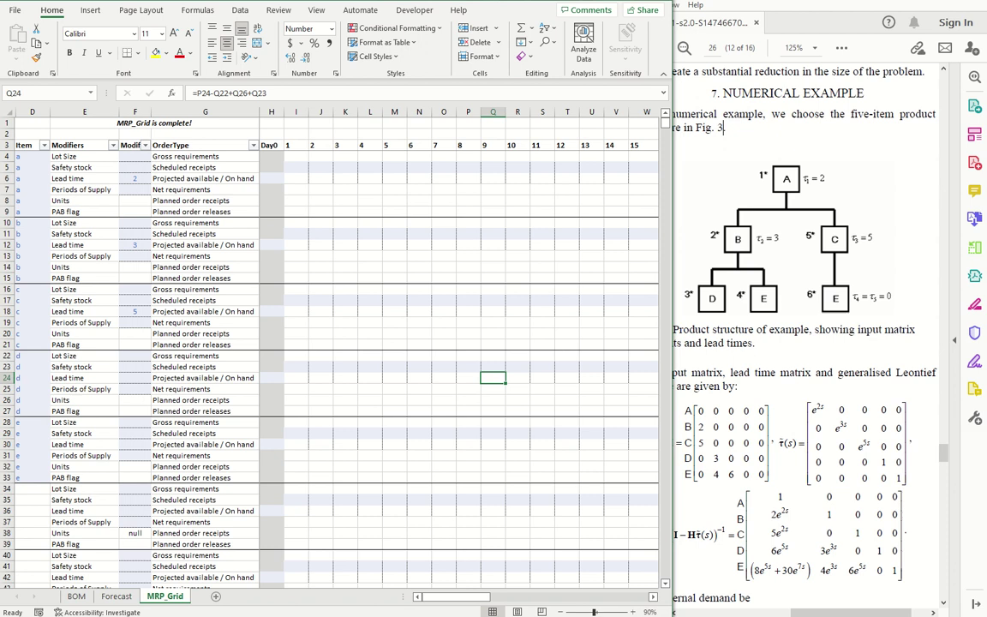
- Open the Forecast sheet and find the external demand for items A and B in the PDF paper's numerical example
click(77, 596)
click(116, 597)
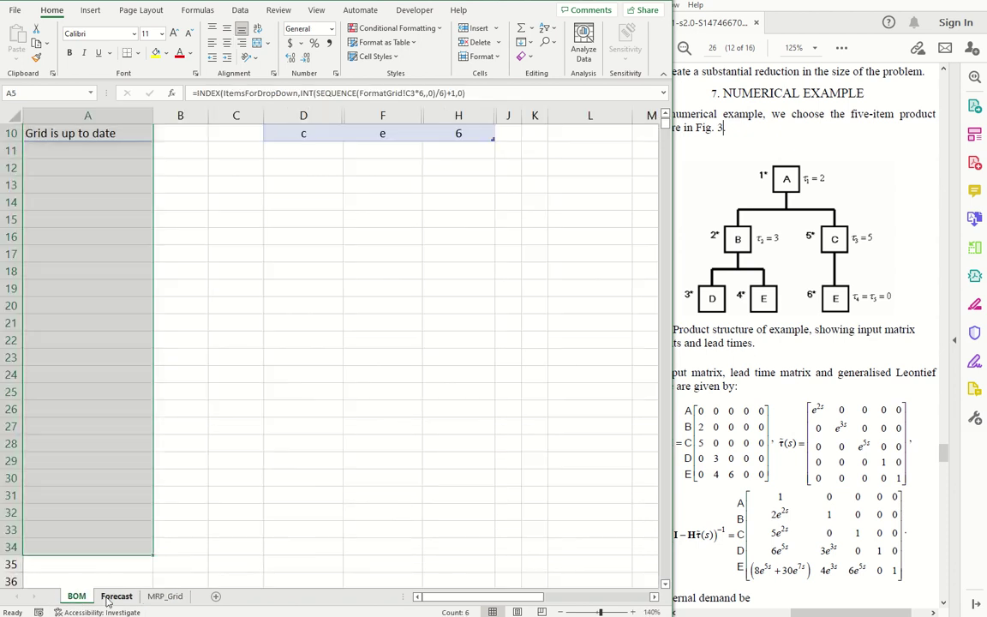
click(802, 336)
scroll(798, 378, down, 12)
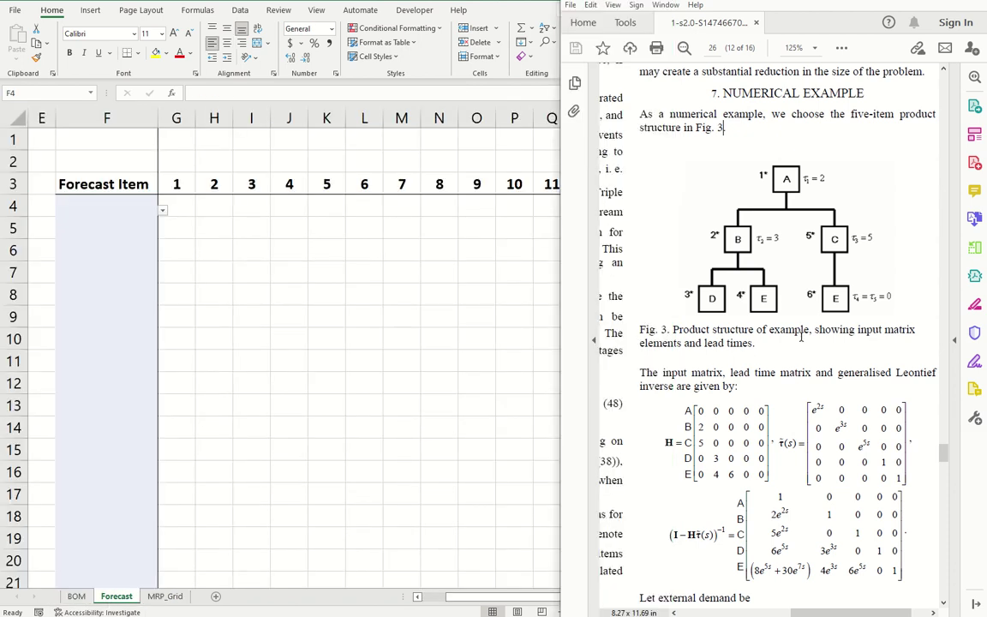
scroll(791, 420, down, 1)
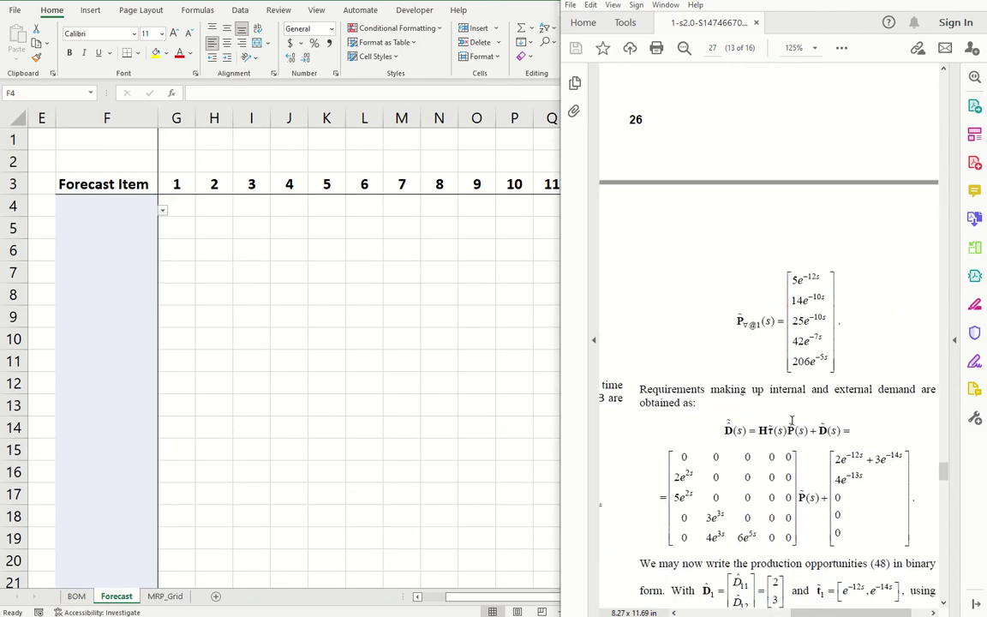
drag(810, 615, 685, 616)
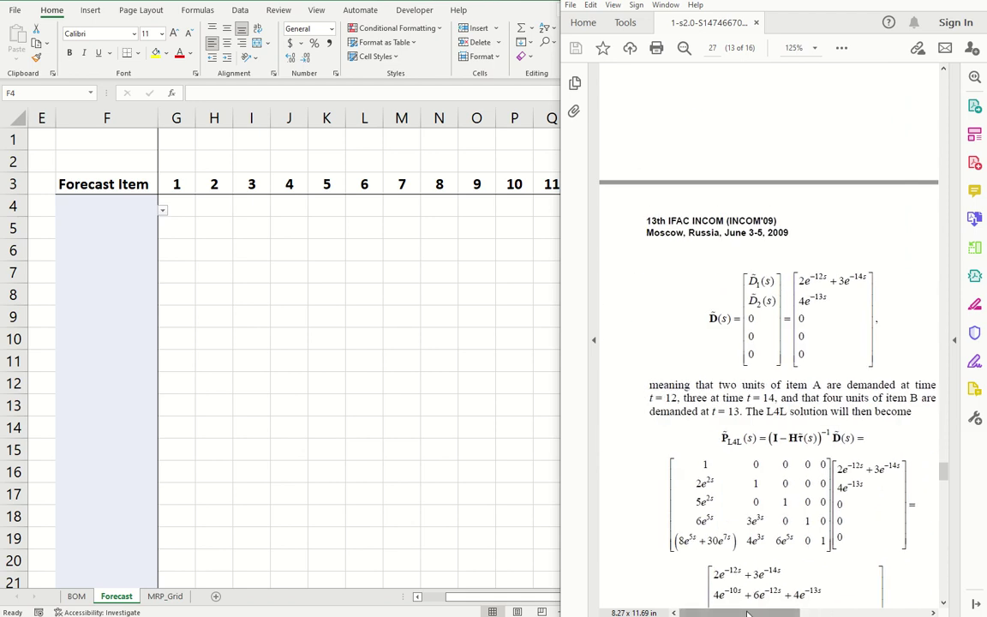
scroll(754, 300, right, 2)
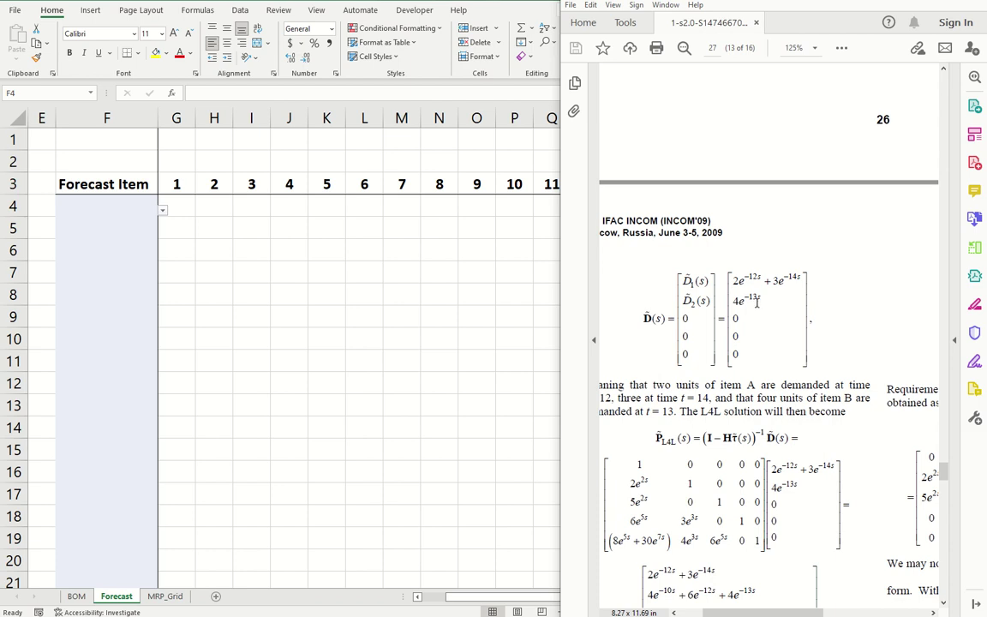
- Choose a and b as the forecast items in F4 and F5 of the Forecast sheet
click(126, 210)
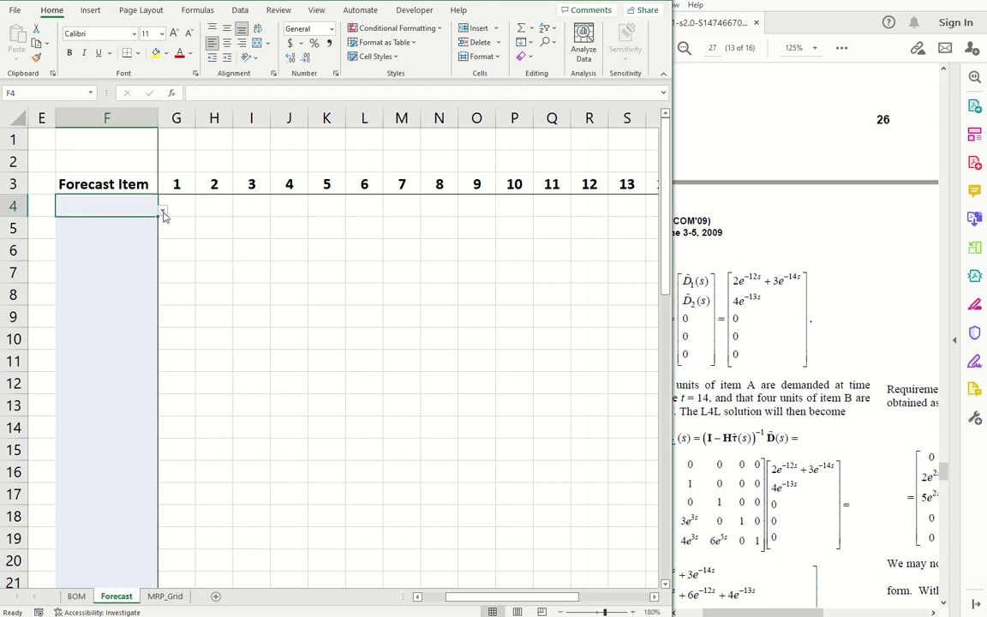
click(162, 211)
click(94, 226)
click(156, 228)
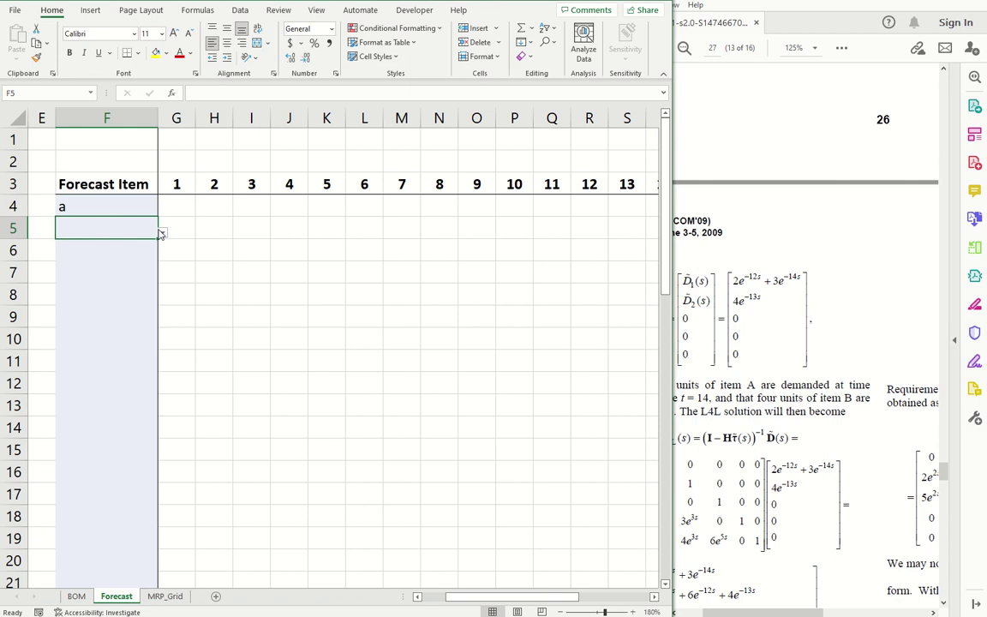
click(162, 232)
click(94, 261)
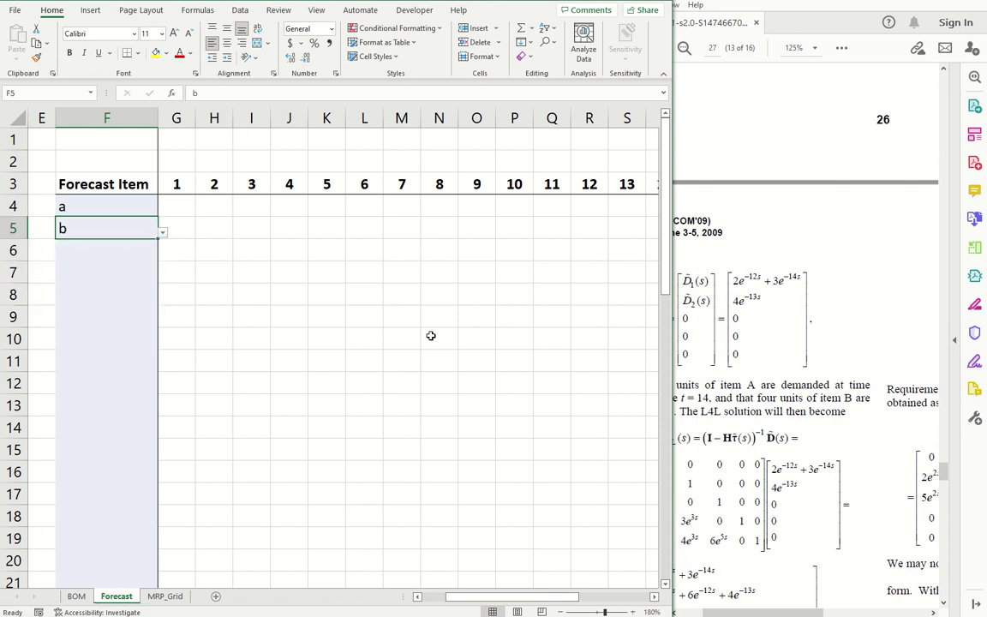
- Enter the forecast demand: for item a, 2 in period 12 and 3 in period 14; for item b, 4 in period 13
click(585, 205)
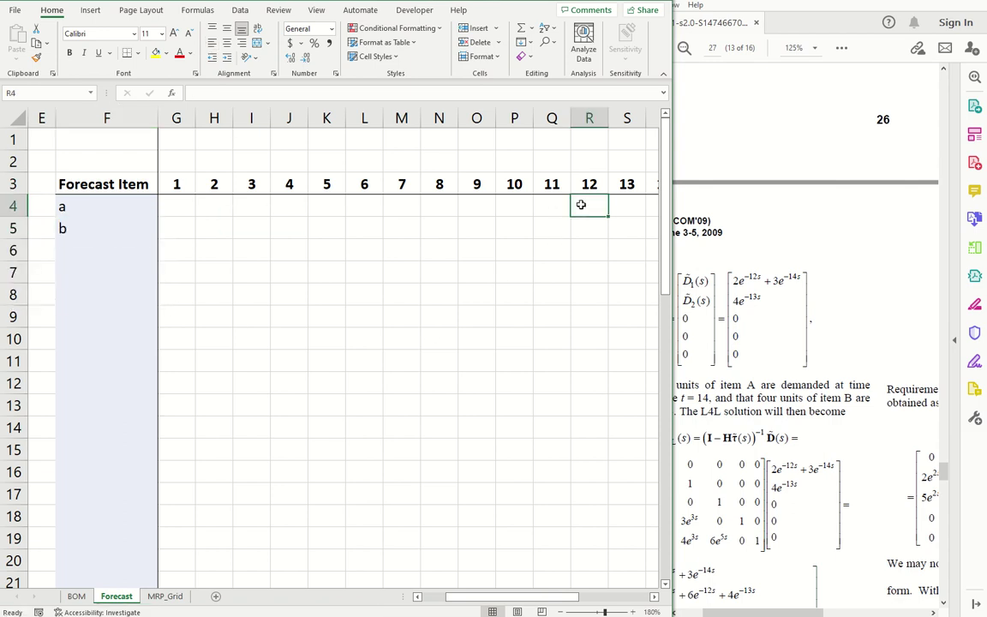
text(2)
key(Tab)
key(Tab)
text(3)
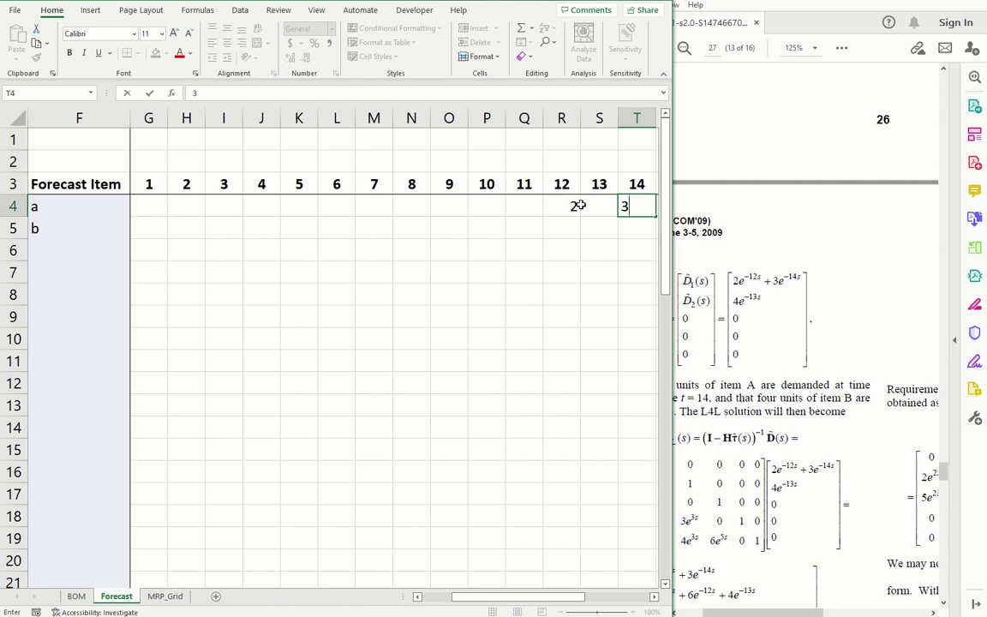
key(Return)
key(Left)
text(4)
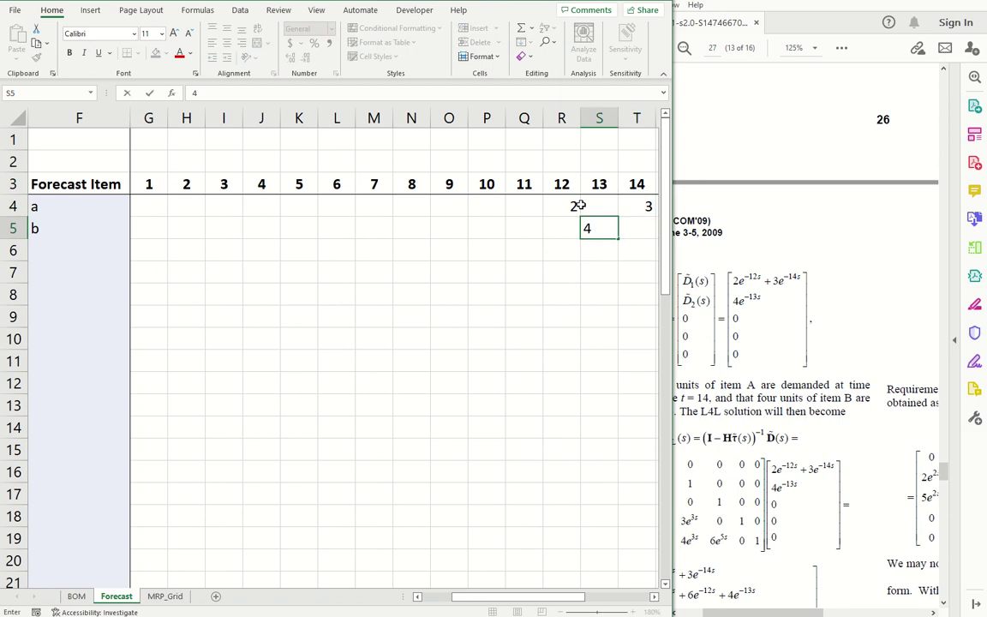
key(Return)
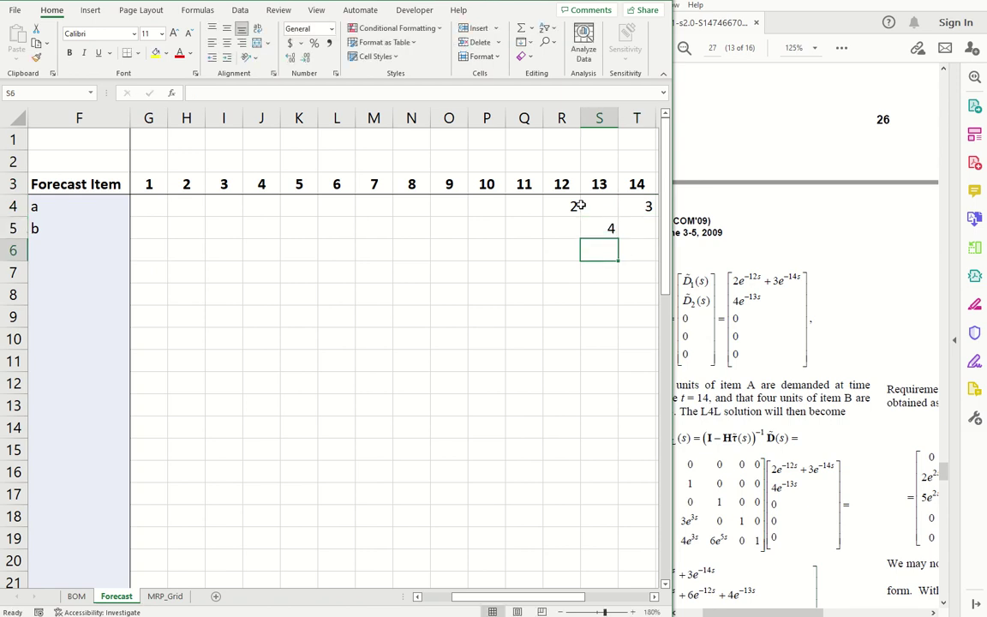
- Open the MRP_Grid sheet and locate the L4L solution for all five items in the PDF paper
click(174, 599)
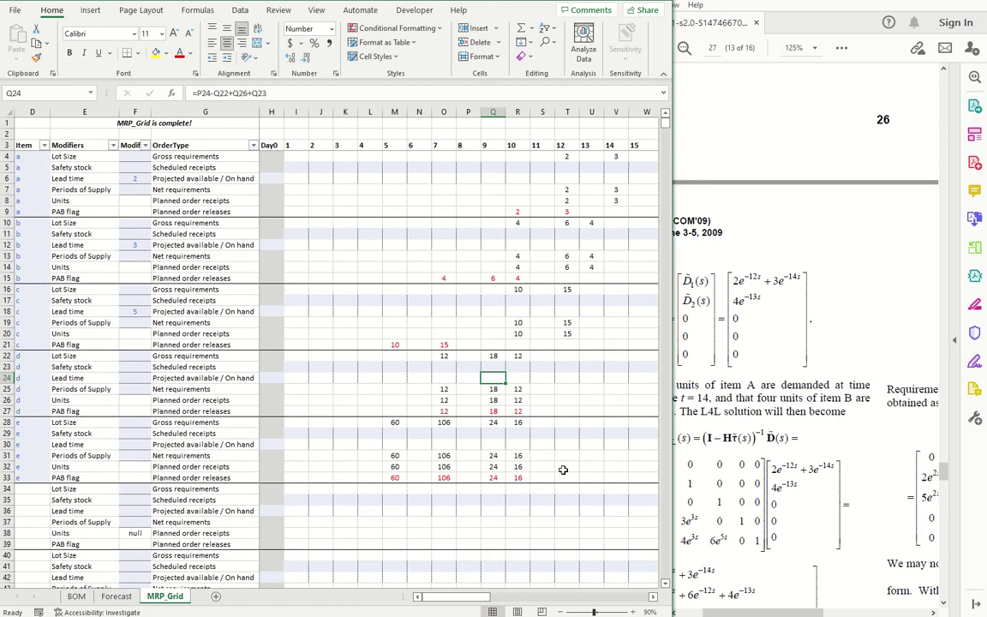
click(790, 149)
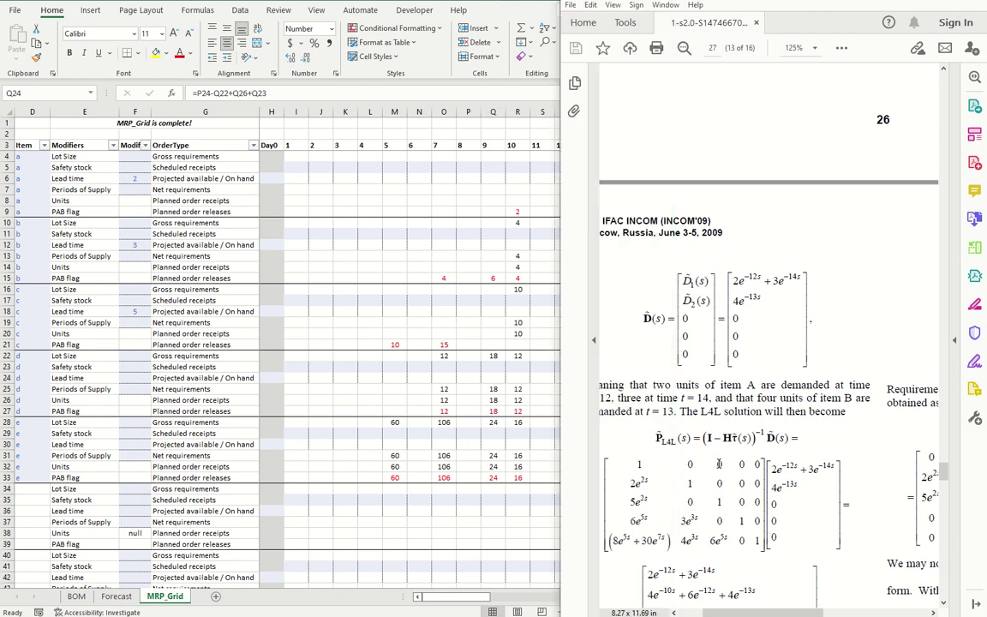
scroll(730, 452, down, 5)
scroll(731, 452, down, 3)
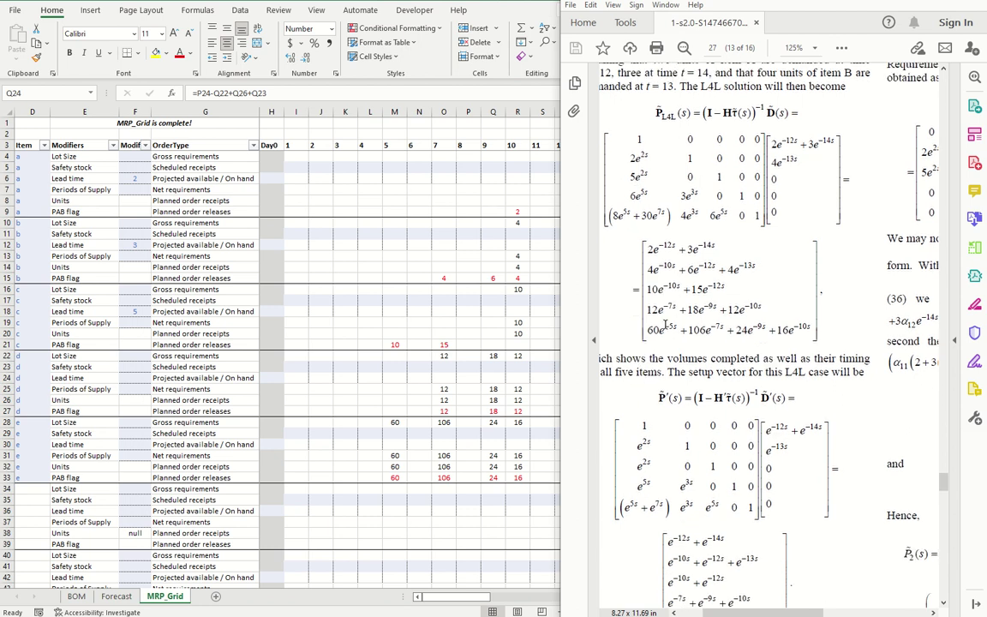
scroll(686, 385, up, 2)
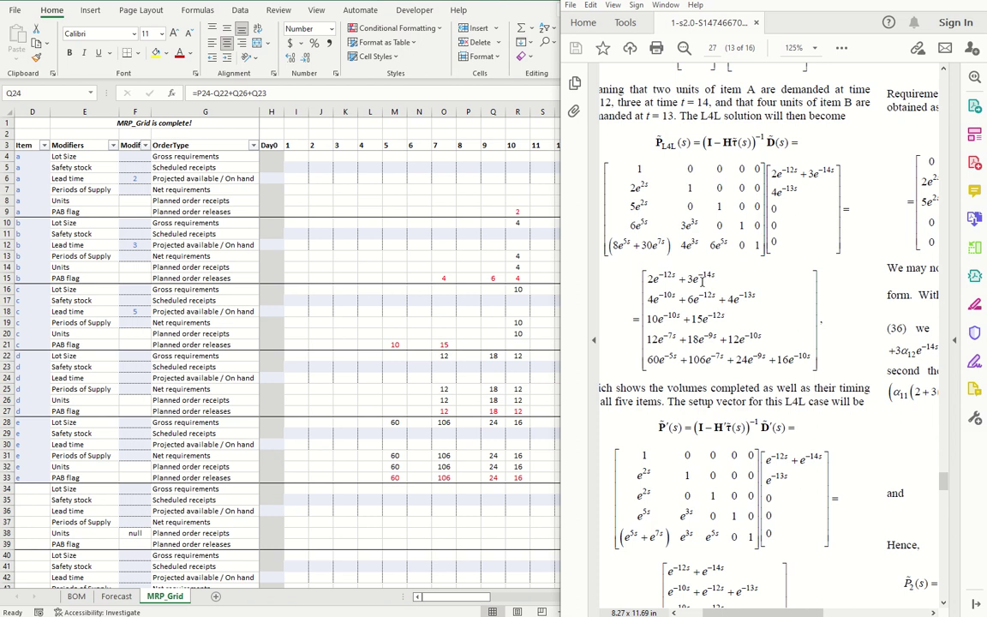
- Check item a's planned order receipts in periods 12 and 14 of MRP_Grid against the paper's L4L solution
click(477, 598)
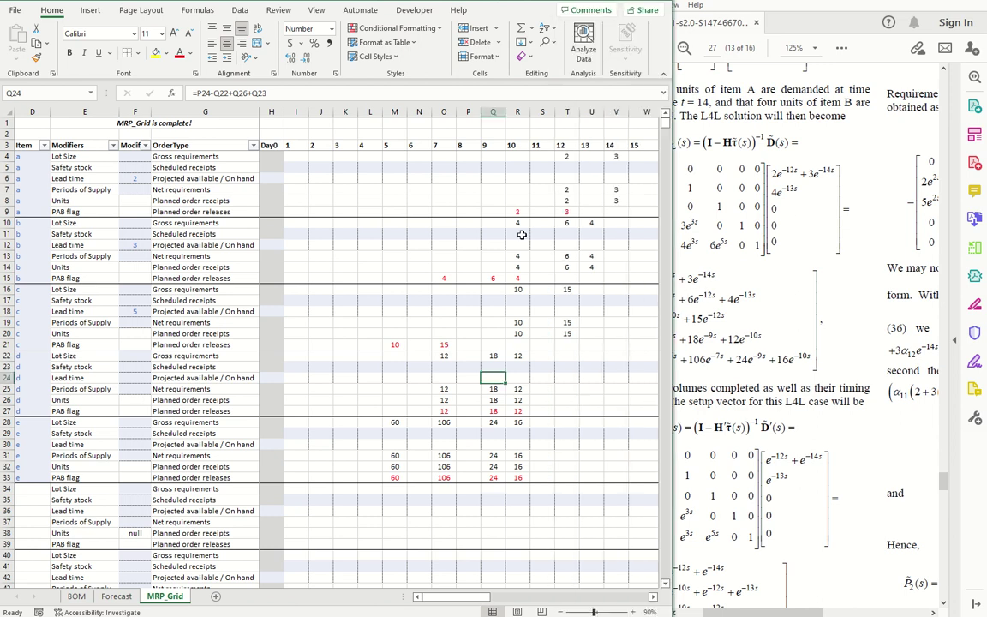
click(570, 201)
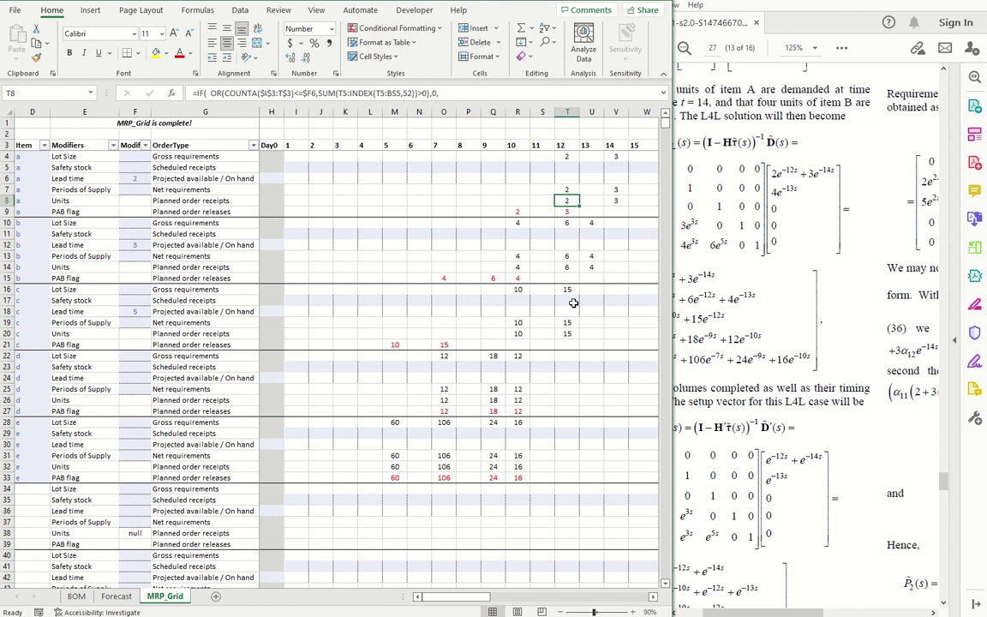
key(Right)
key(Right)
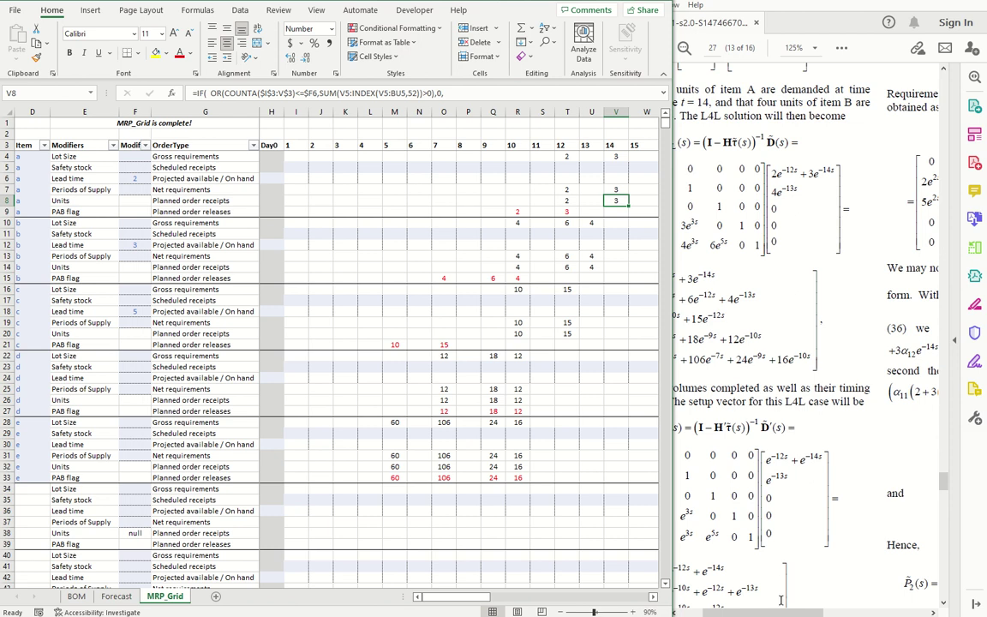
- Review the product structure, lead times and input matrix on the PDF's page 26, and return to the L4L solution on page 27
click(801, 542)
scroll(758, 426, right, 3)
scroll(757, 426, up, 3)
scroll(759, 429, up, 10)
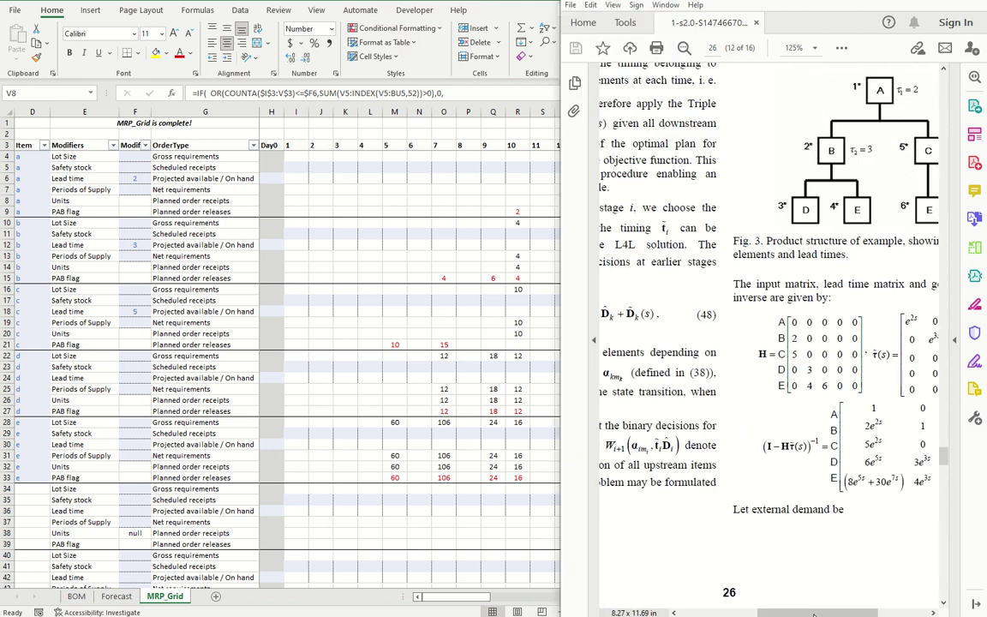
scroll(760, 489, right, 2)
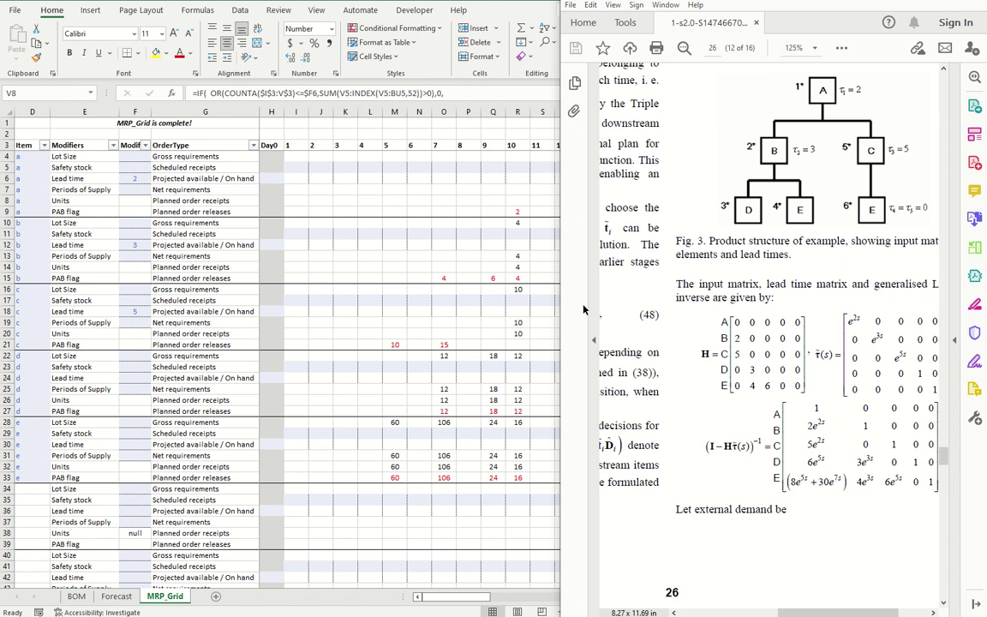
scroll(688, 423, down, 3)
scroll(688, 423, down, 10)
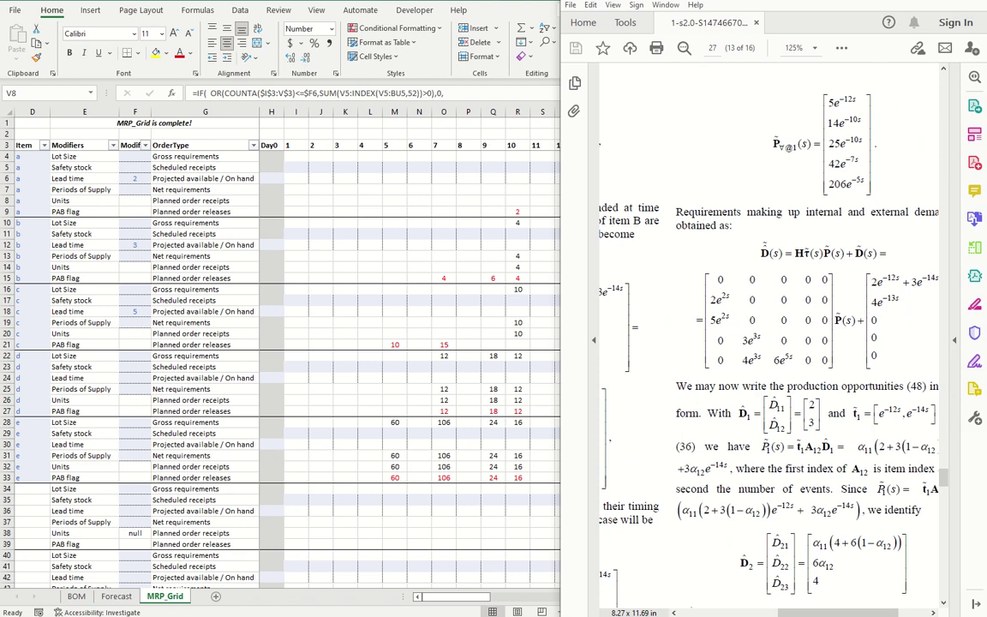
scroll(688, 423, left, 3)
scroll(614, 398, left, 2)
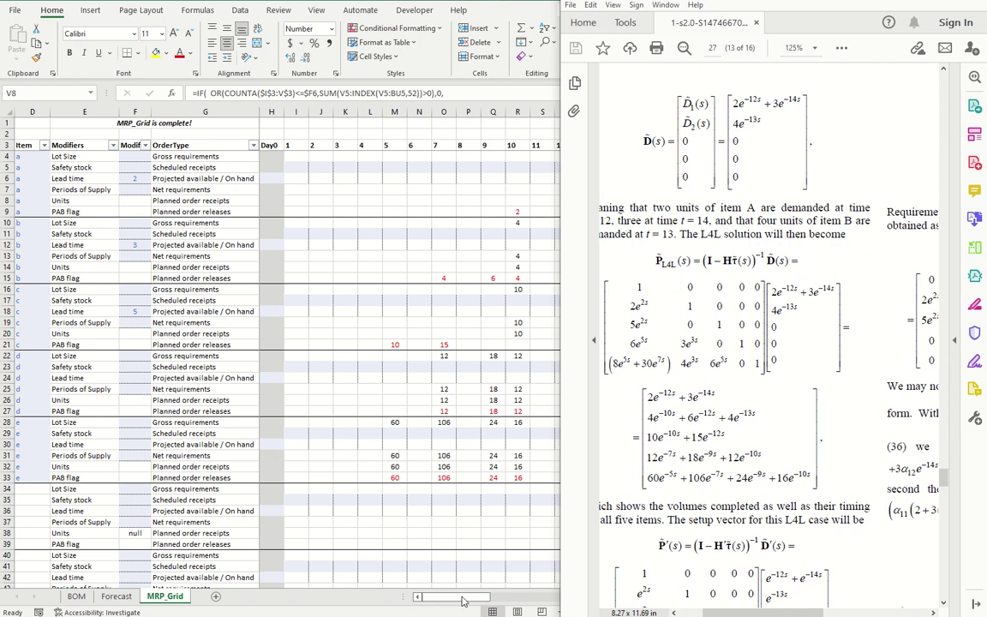
- Compare the planned order receipts of items b and c in MRP_Grid with their rows in the paper's L4L solution
key(alt+Tab)
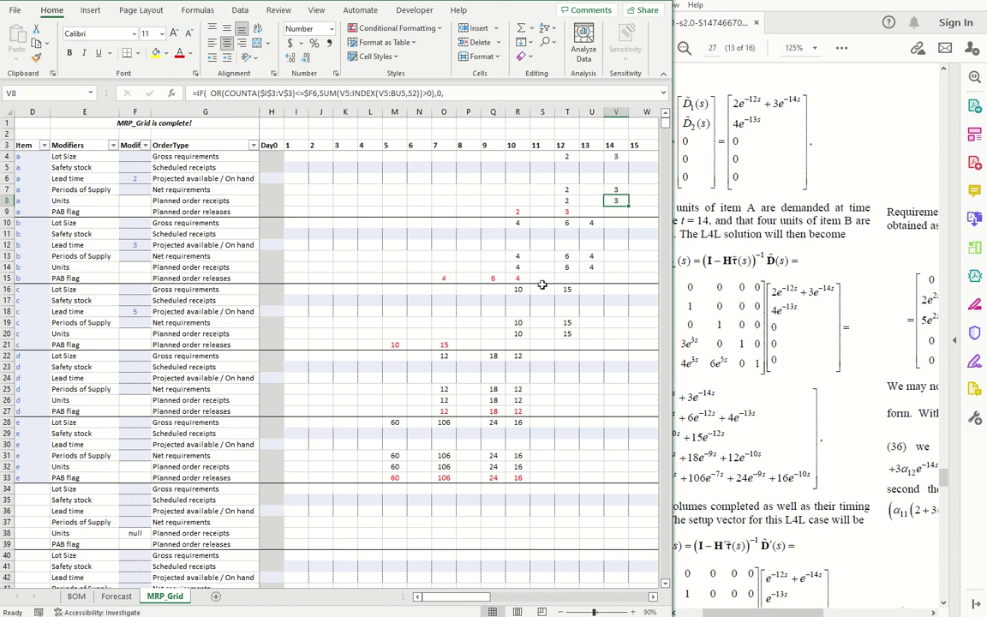
click(566, 256)
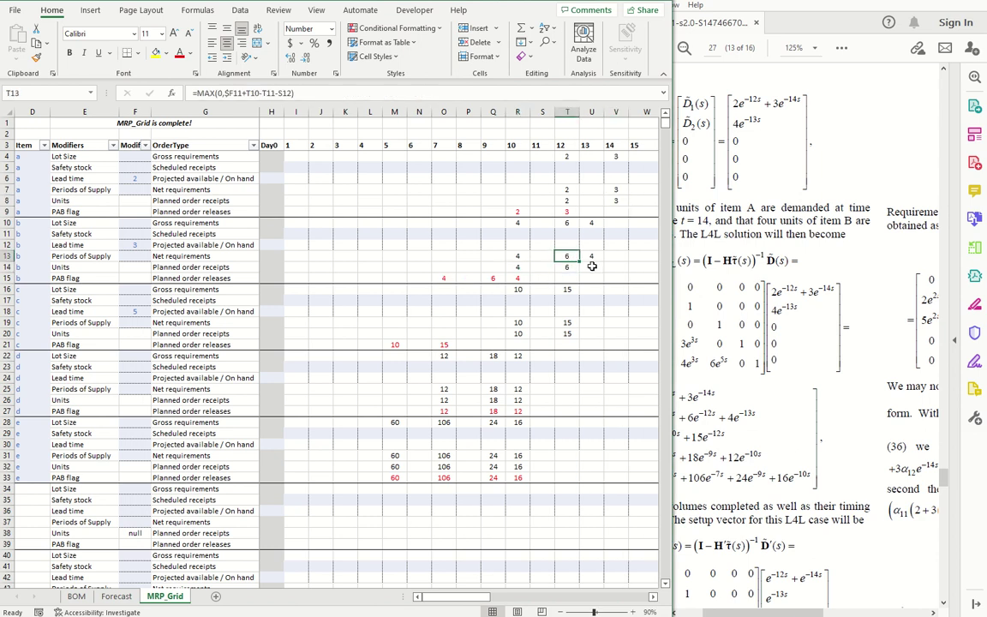
click(591, 267)
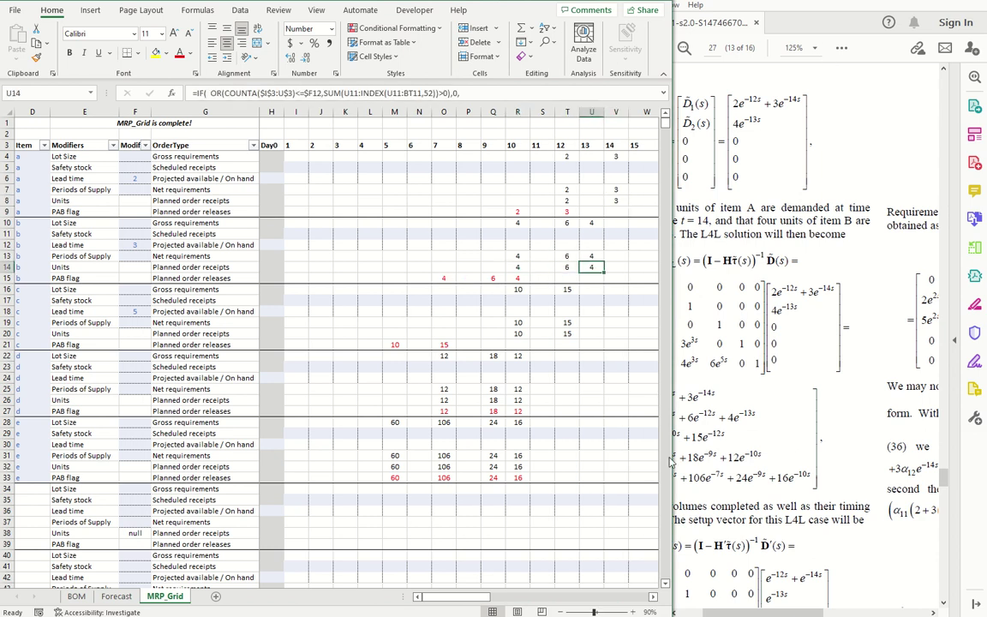
drag(671, 461, 562, 461)
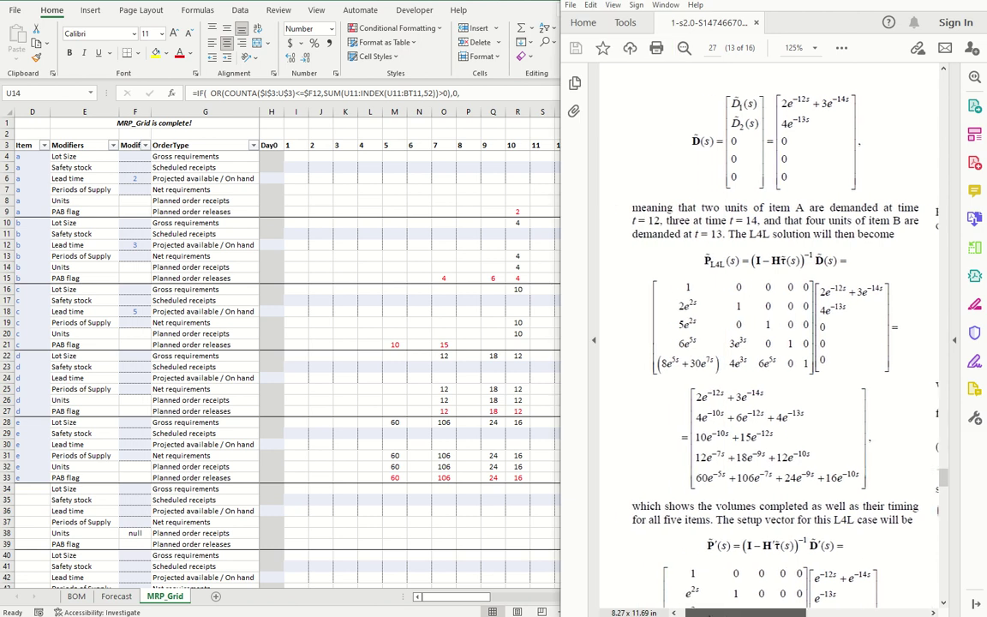
scroll(650, 501, down, 4)
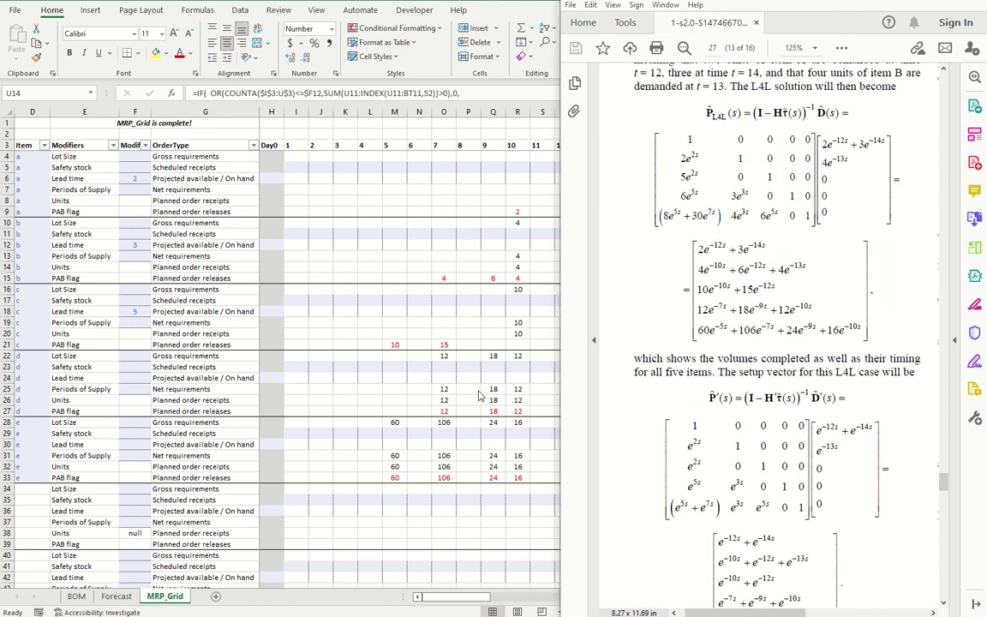
key(alt+Tab)
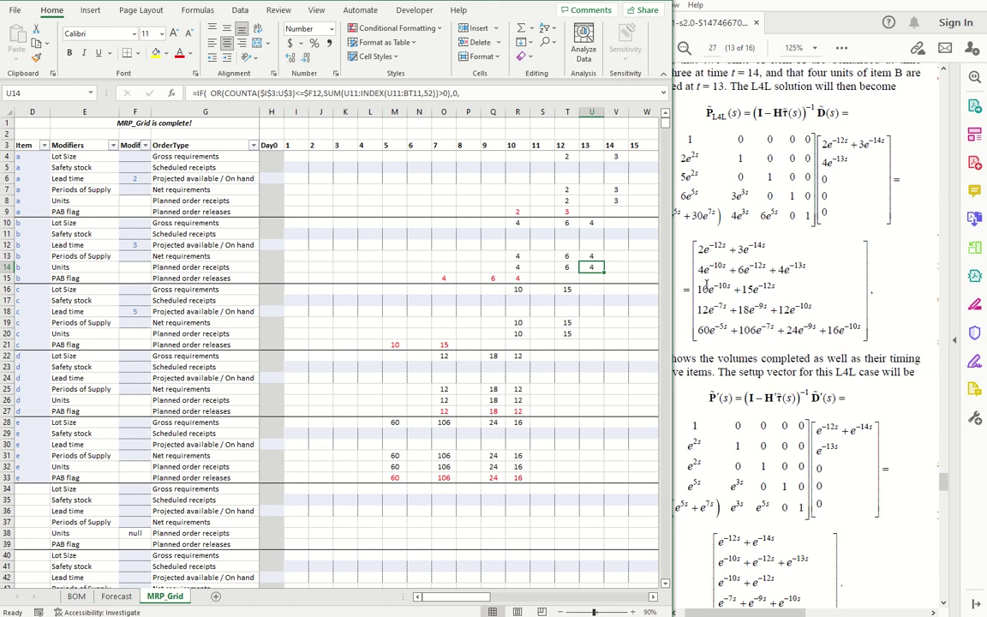
click(516, 333)
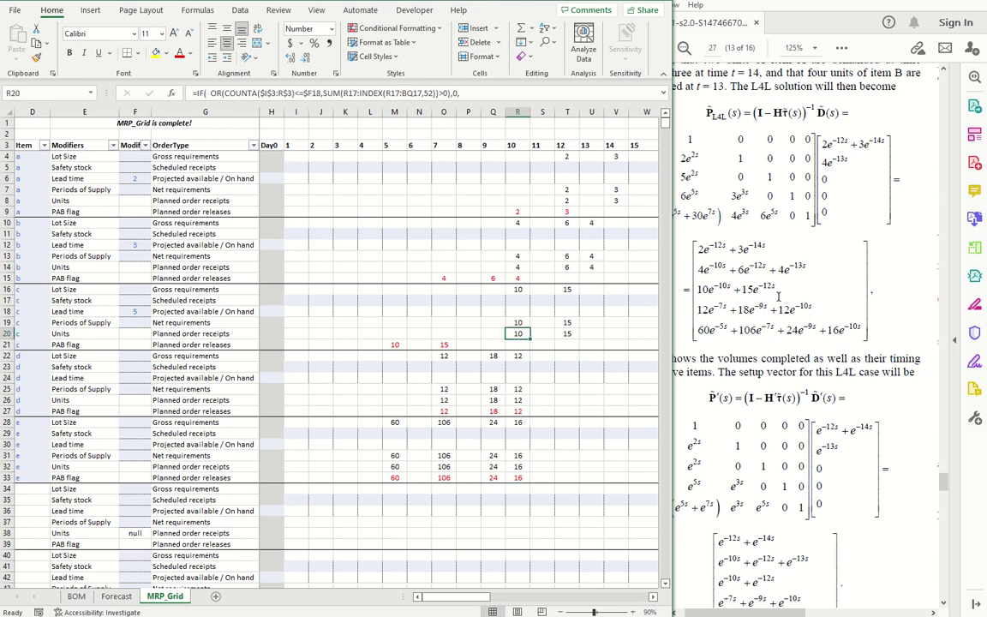
click(570, 334)
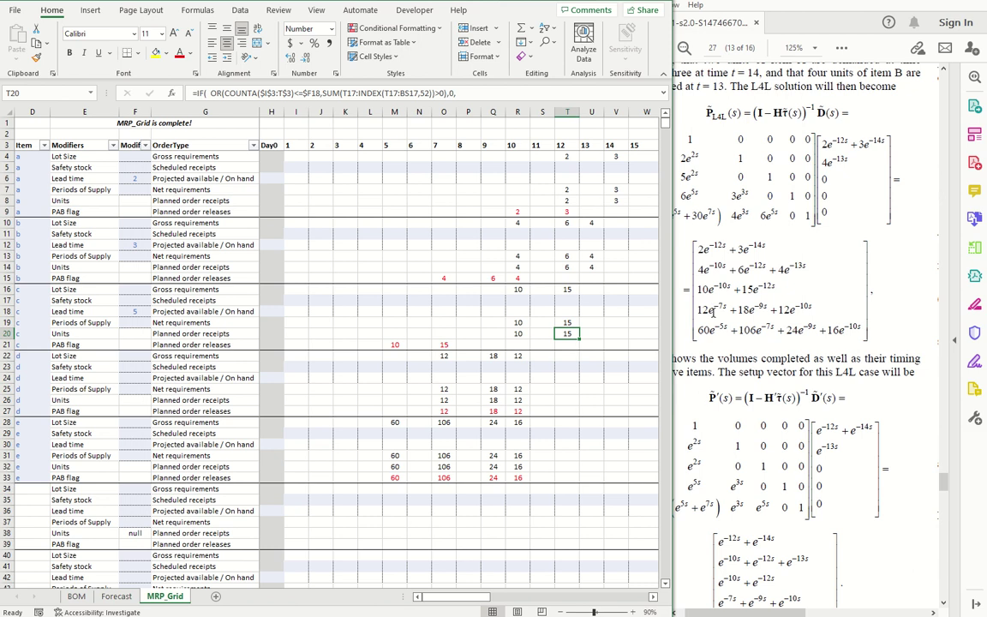
- Compare the planned order receipts of items d and e, period by period, with the last two rows of the paper's L4L solution
click(442, 400)
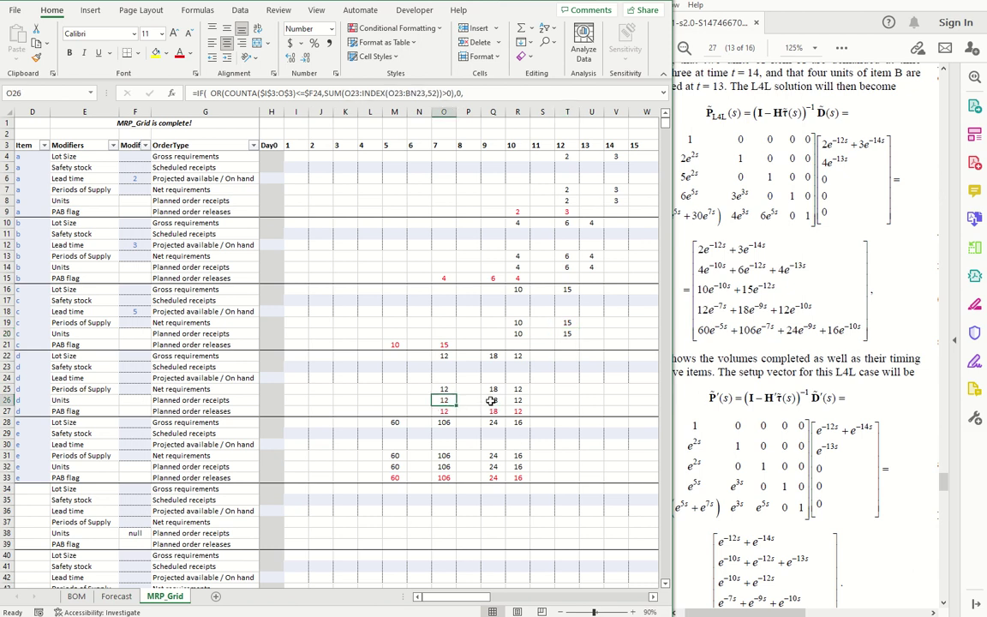
click(490, 399)
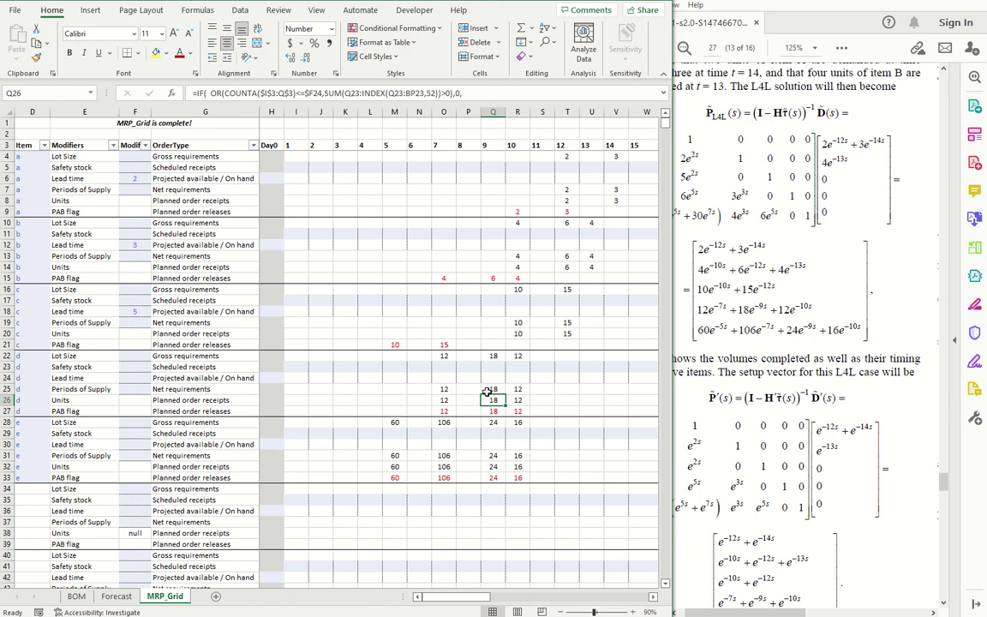
click(525, 400)
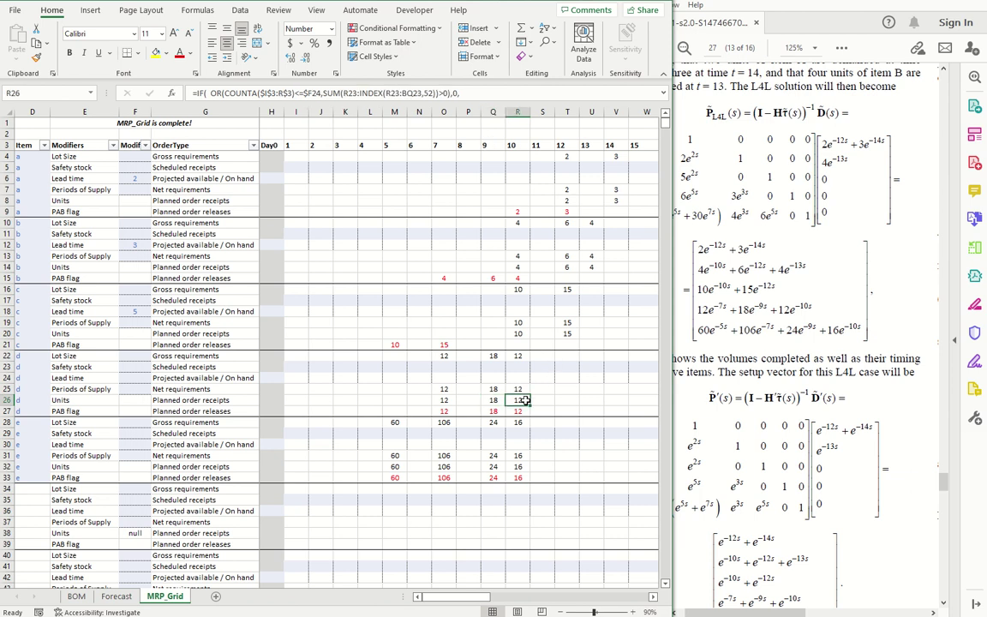
click(519, 147)
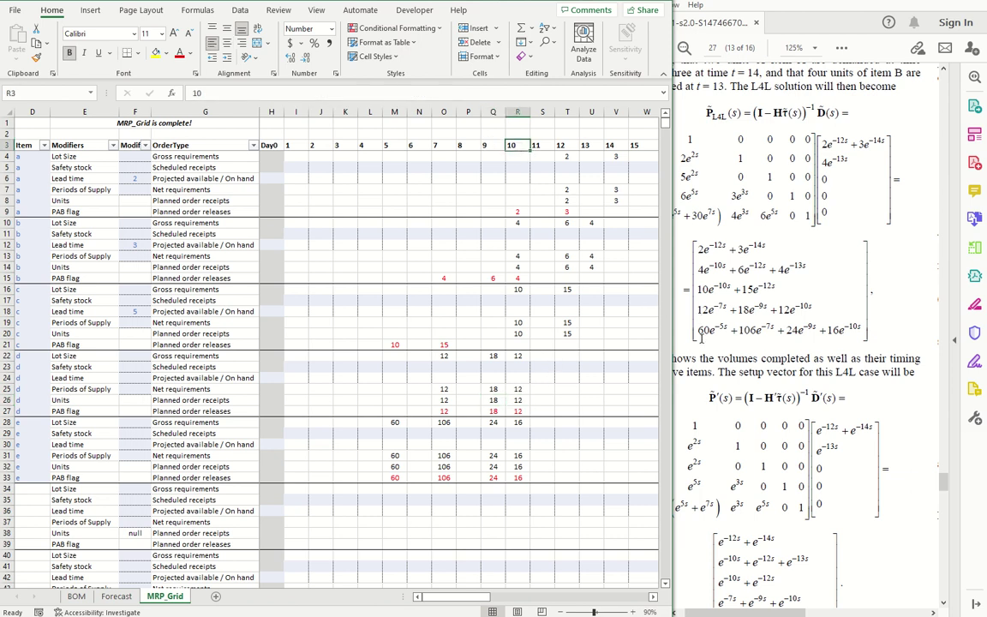
click(397, 466)
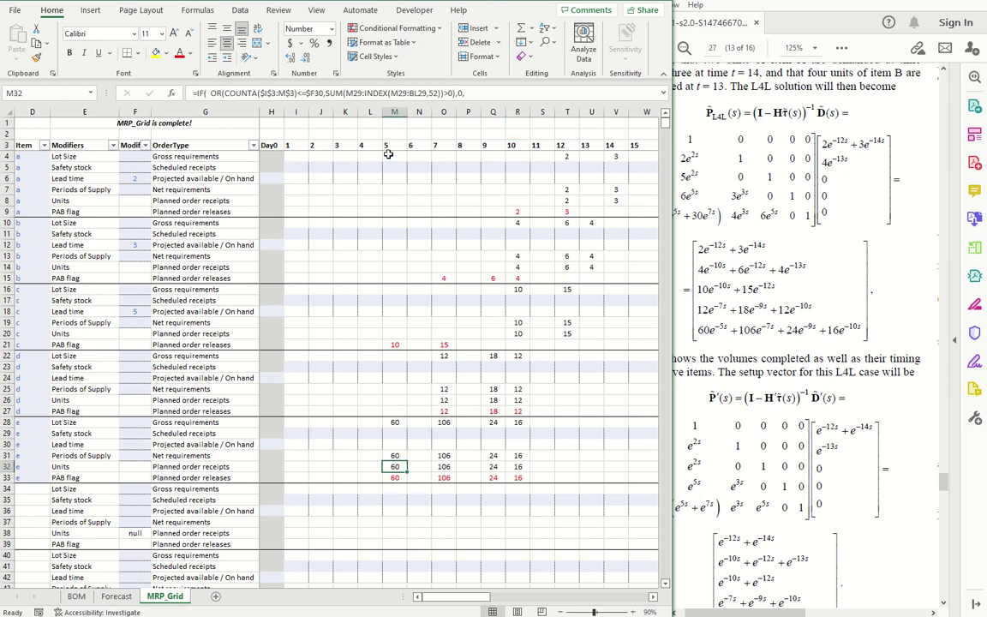
click(439, 467)
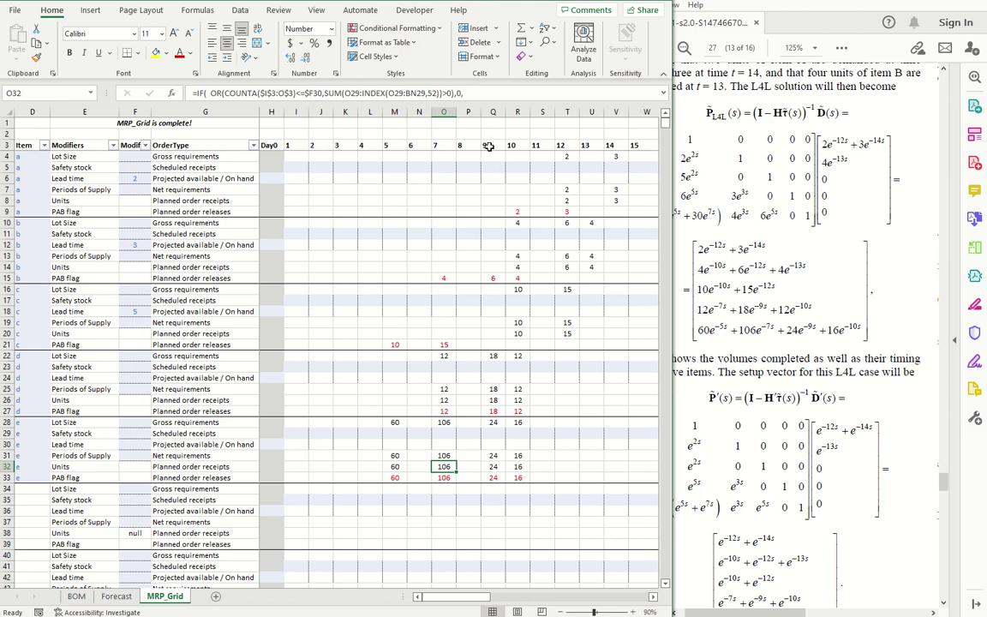
click(494, 466)
click(520, 467)
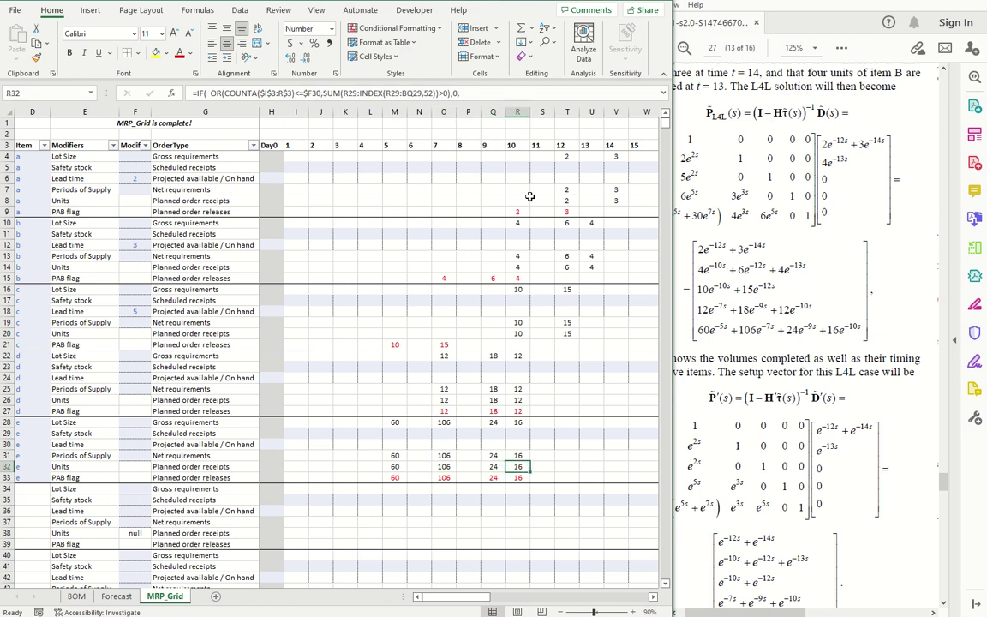